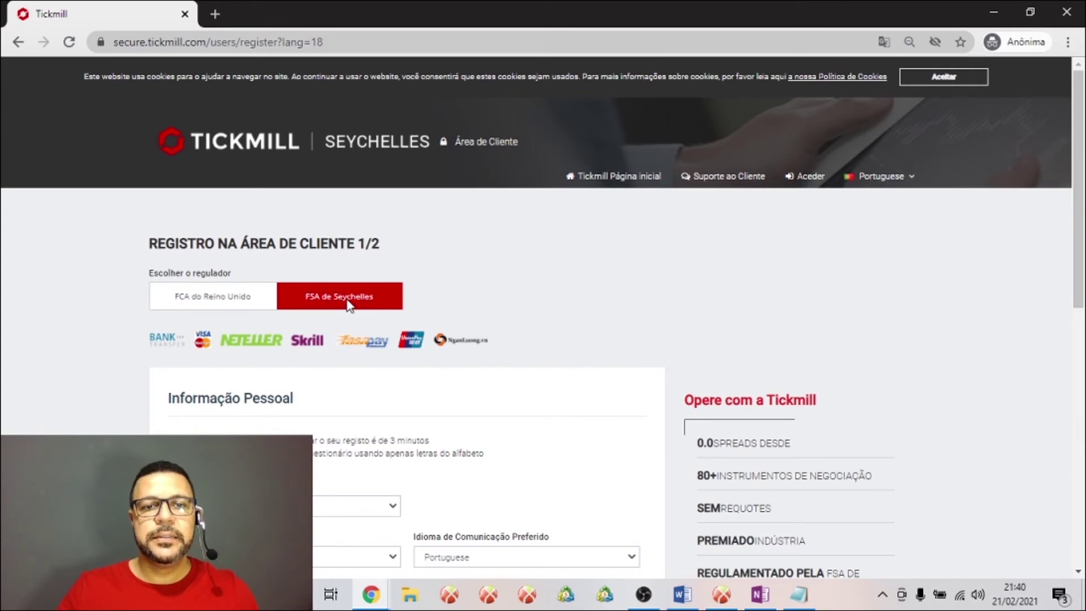
Look over the Seychelles form, then switch the regulator to FCA of United Kingdom
scroll(373, 303, "down", 2)
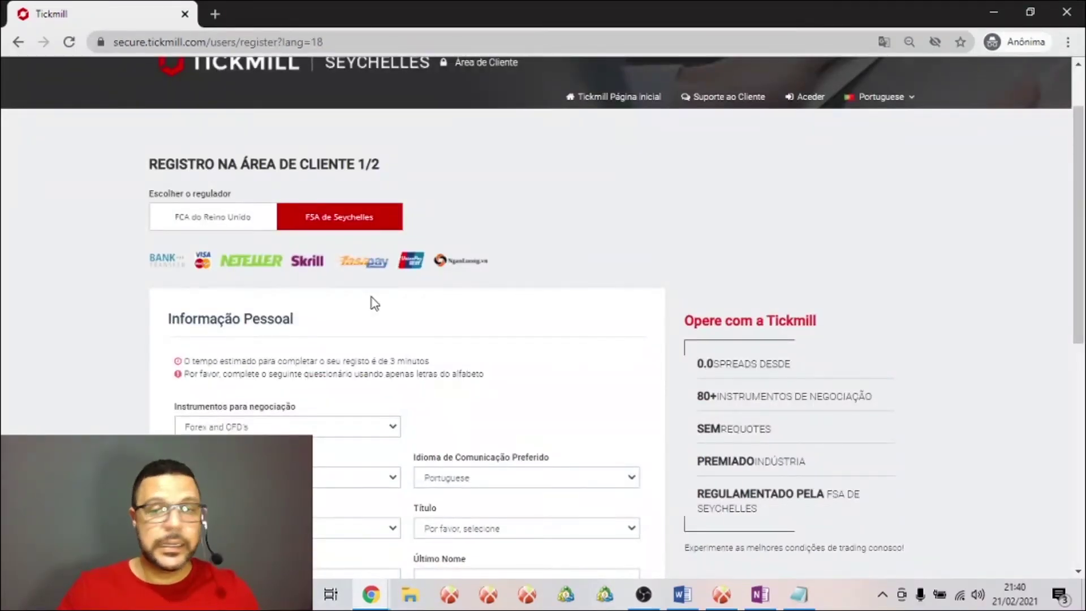
scroll(376, 294, "down", 5)
scroll(376, 295, "up", 1)
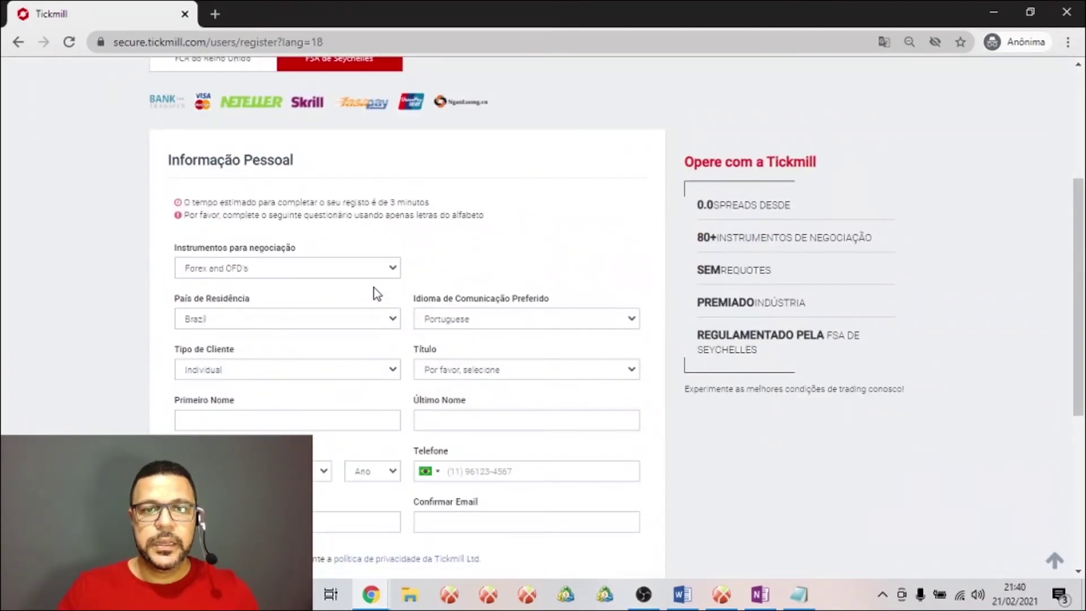
scroll(375, 288, "up", 6)
scroll(363, 300, "down", 5)
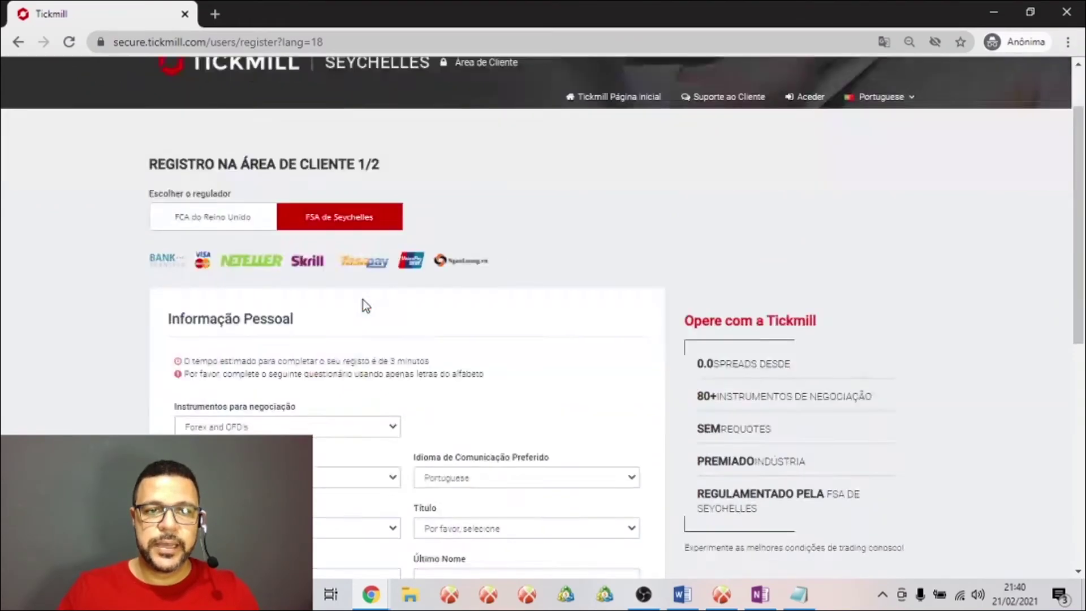
scroll(362, 300, "down", 2)
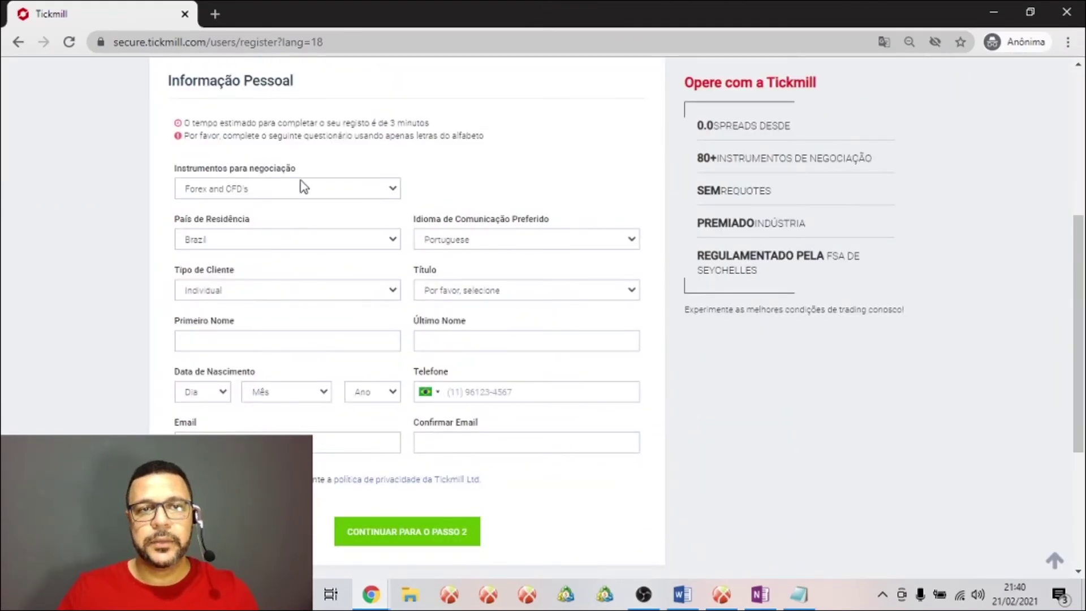
scroll(300, 182, "up", 3)
left_click(209, 142)
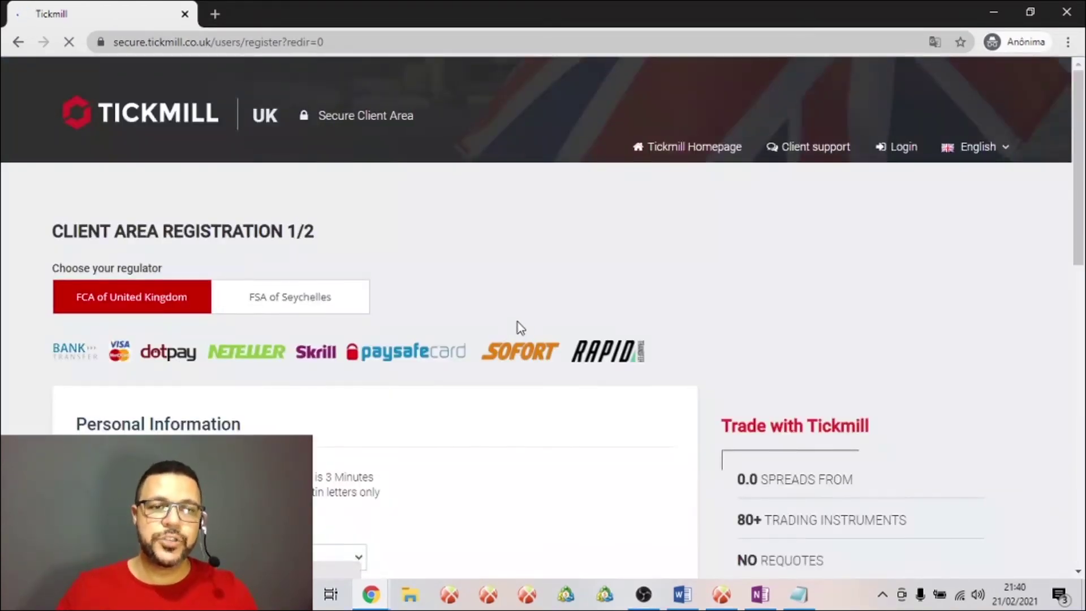
Review the English UK form and confirm Individual stays the client type
scroll(518, 323, "down", 2)
scroll(522, 328, "down", 4)
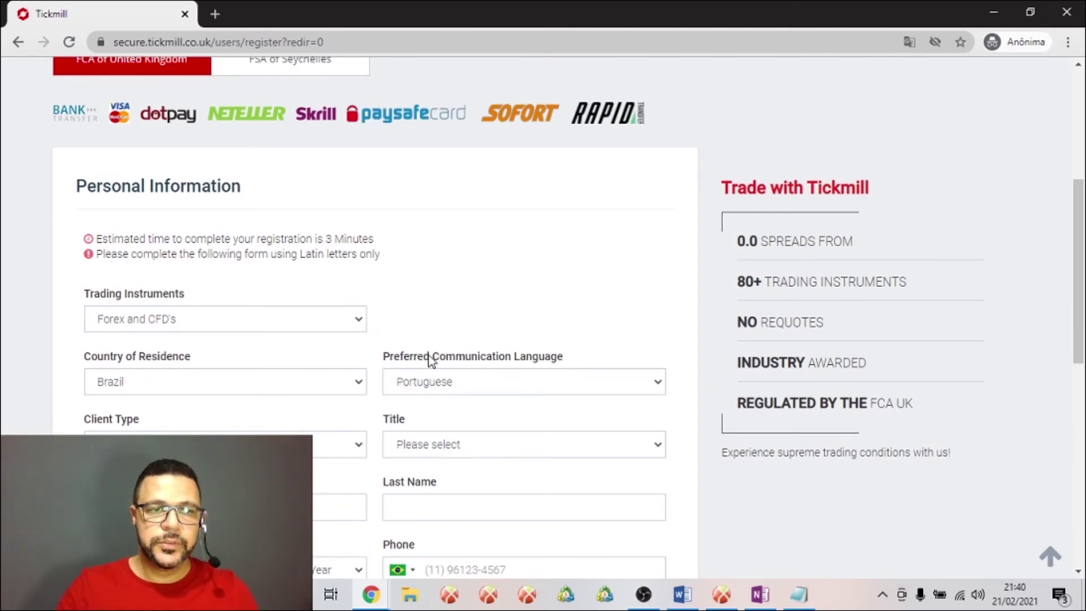
scroll(359, 315, "down", 3)
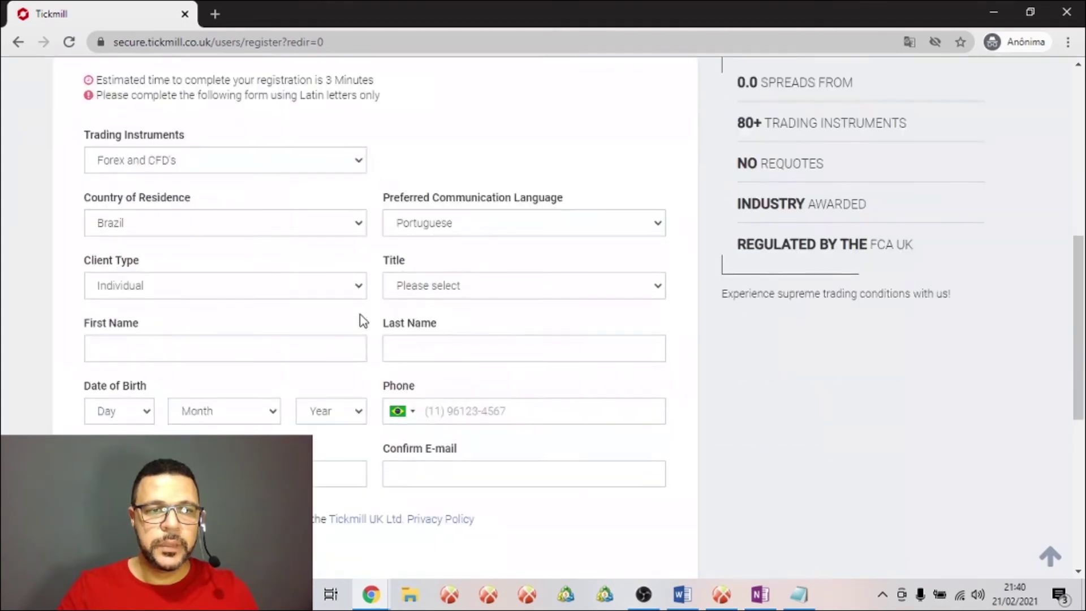
scroll(363, 321, "down", 2)
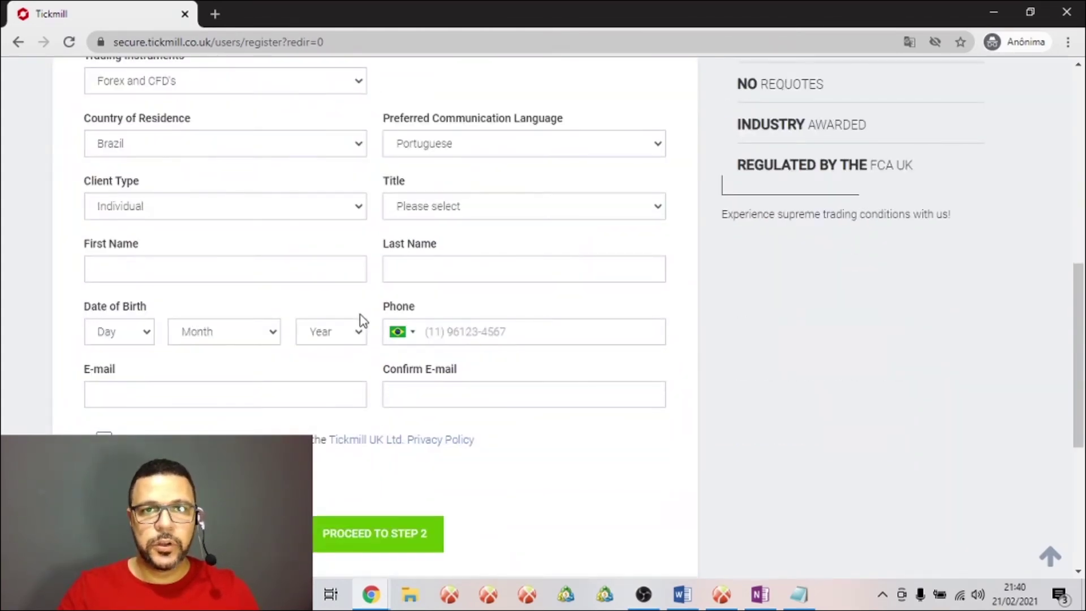
scroll(360, 321, "up", 2)
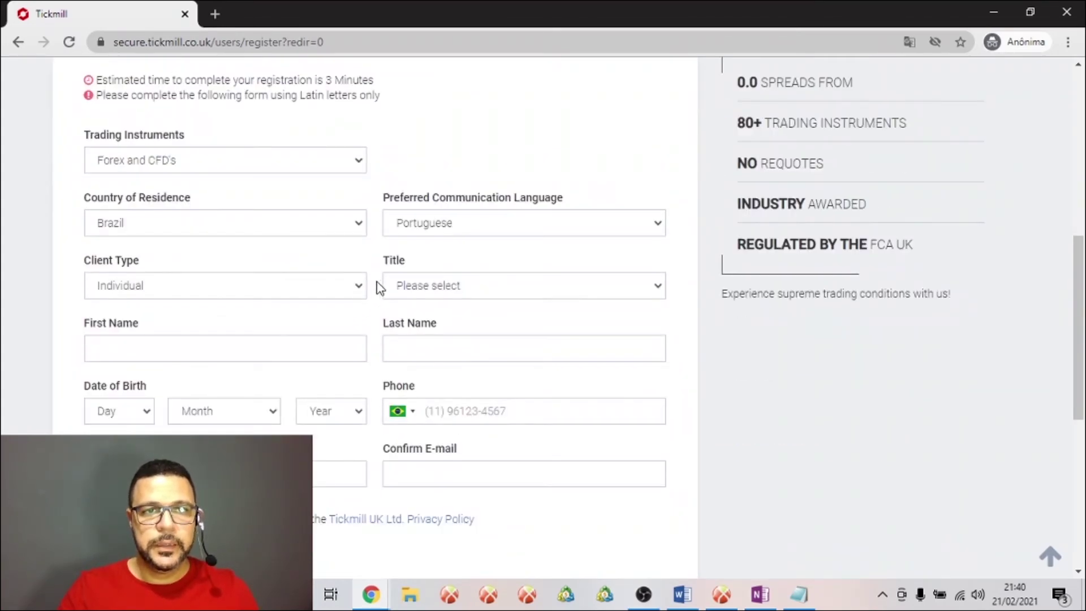
left_click(363, 292)
left_click(363, 291)
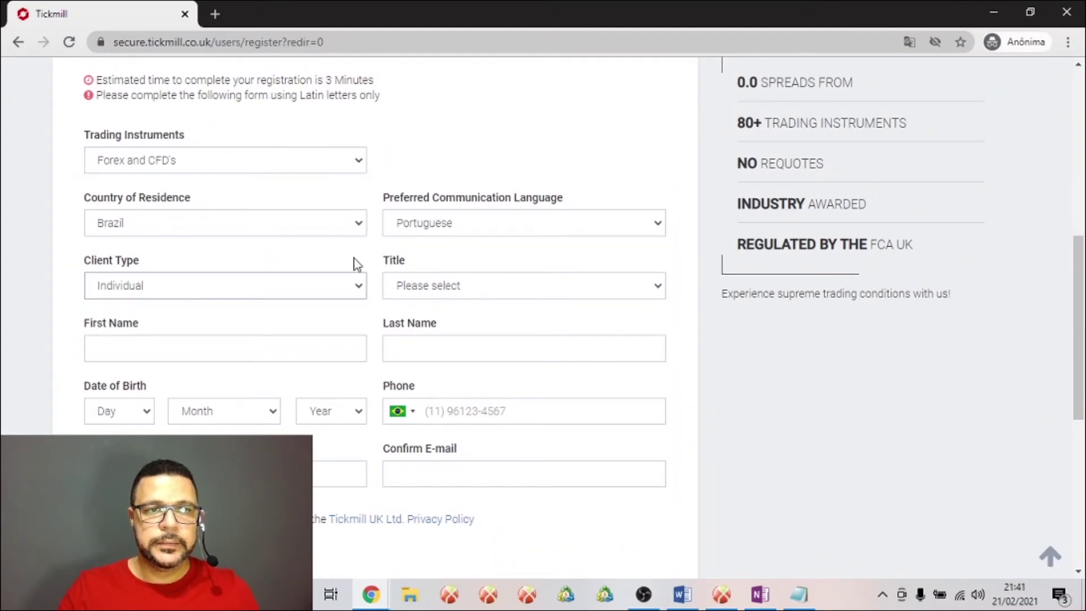
left_click(362, 298)
left_click(363, 298)
Switch the registration back to the FSA of Seychelles regulator
scroll(332, 385, "down", 2)
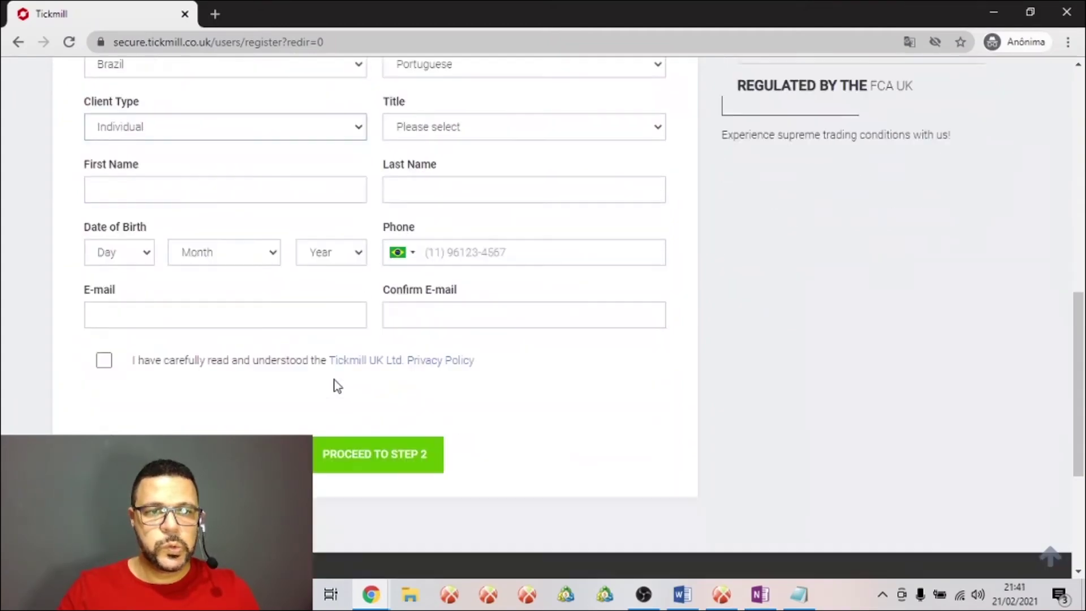
scroll(338, 387, "up", 3)
scroll(338, 385, "up", 2)
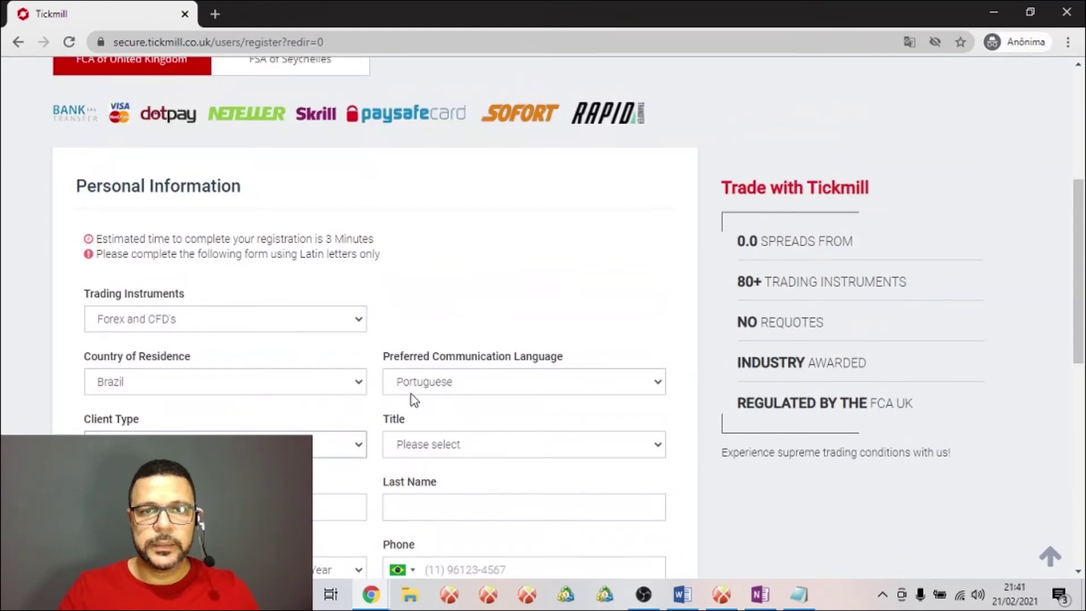
scroll(474, 342, "up", 4)
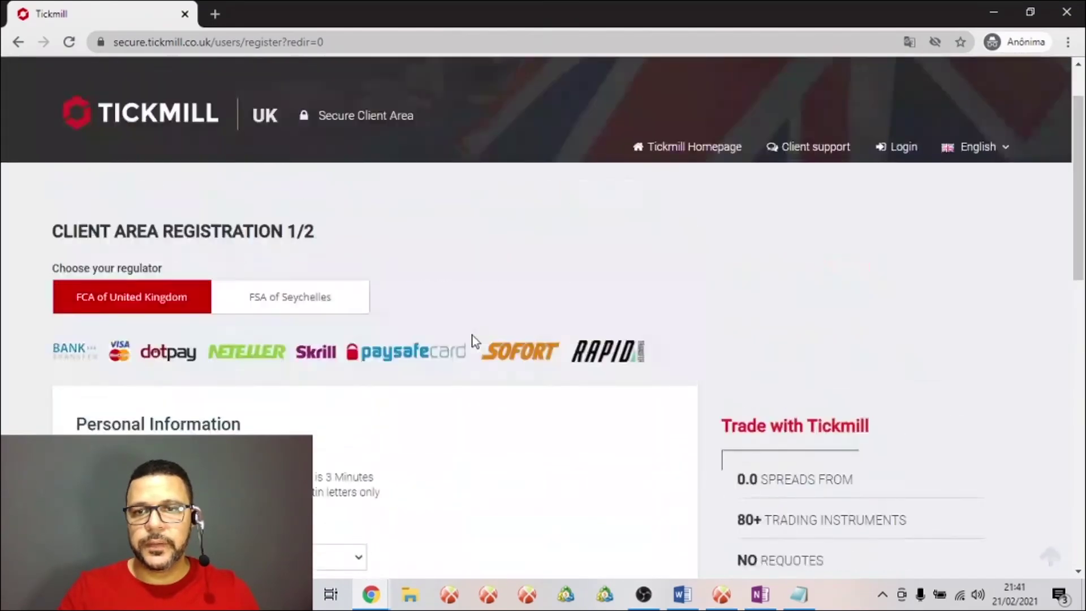
left_click(296, 294)
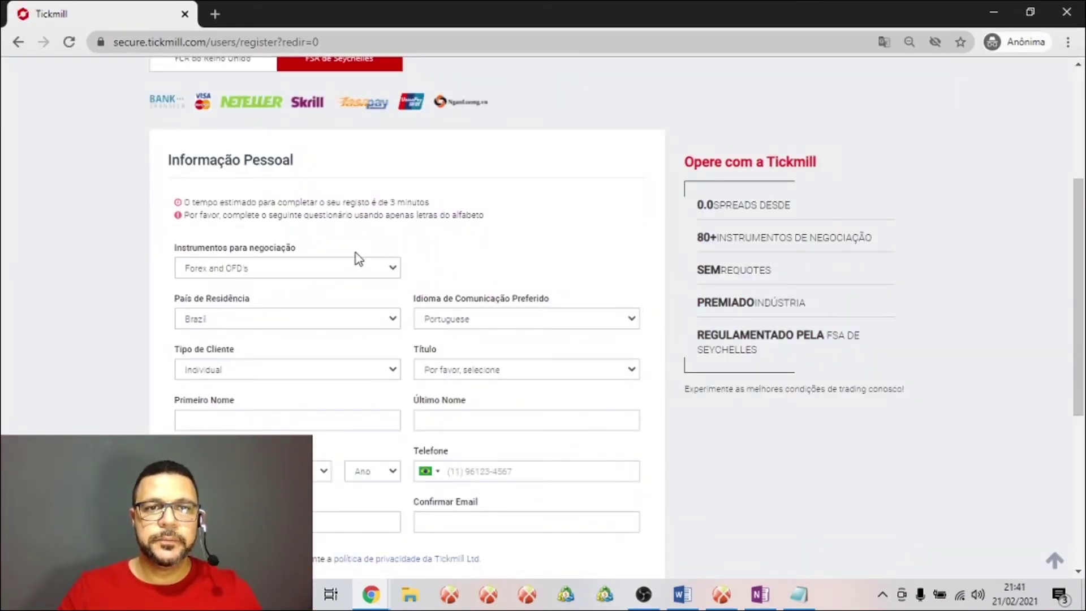
Keep Forex and CFD's instruments and Individual client type, and set the title to Sr
left_click(395, 274)
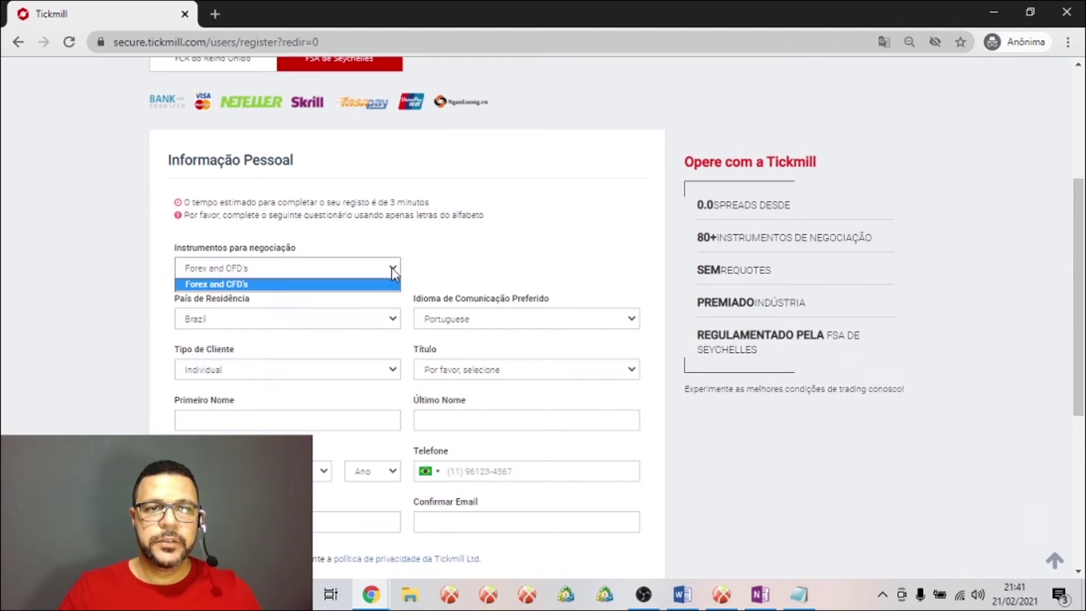
left_click(291, 283)
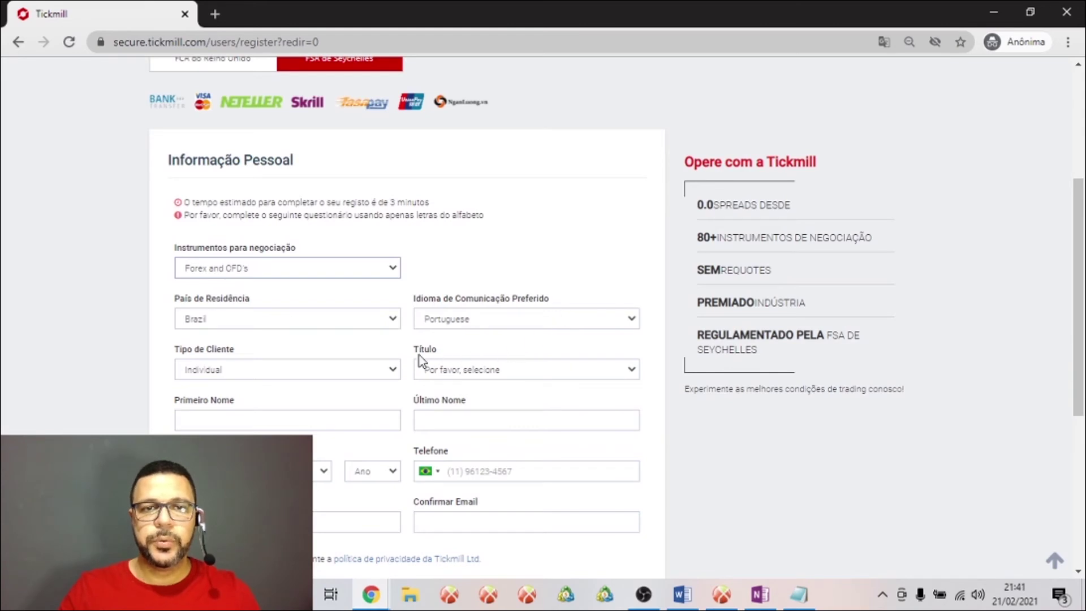
left_click(333, 375)
left_click(332, 375)
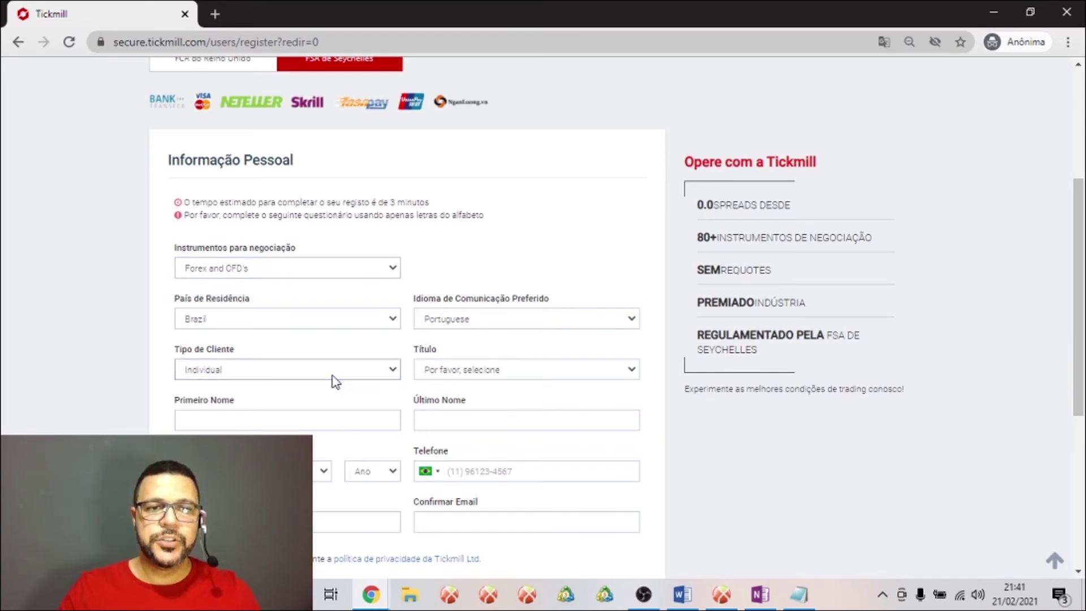
left_click(471, 375)
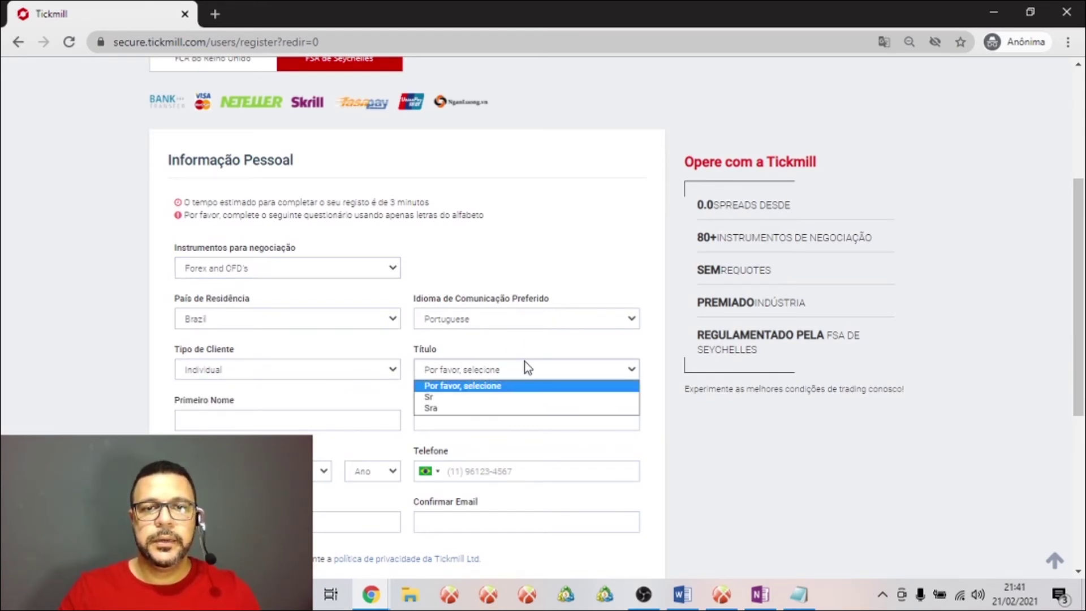
left_click(507, 398)
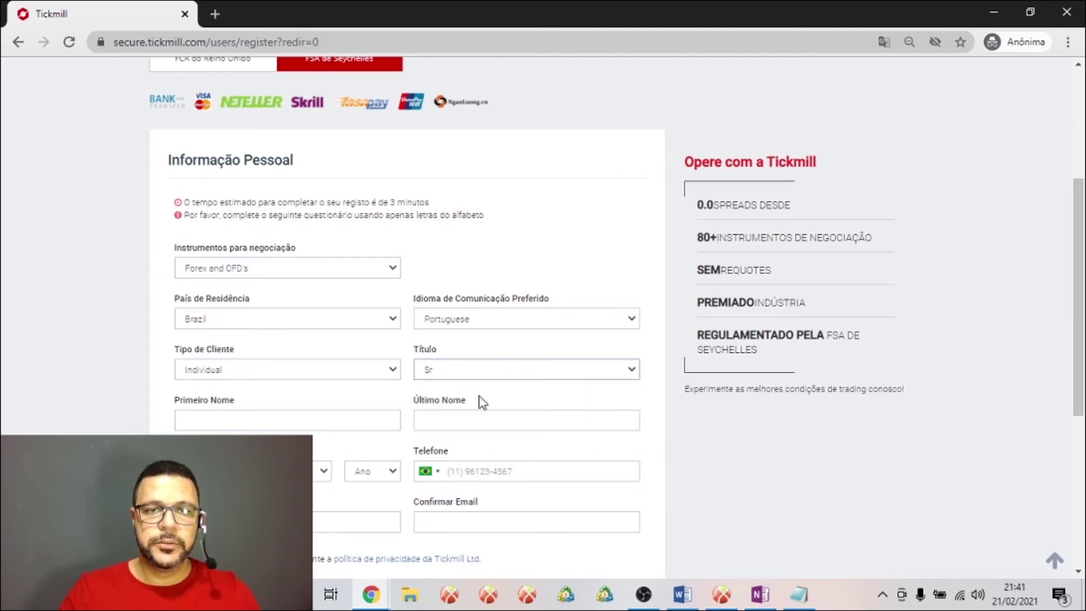
Fill in the client's first name, fixing a mistyped letter
left_click(263, 425)
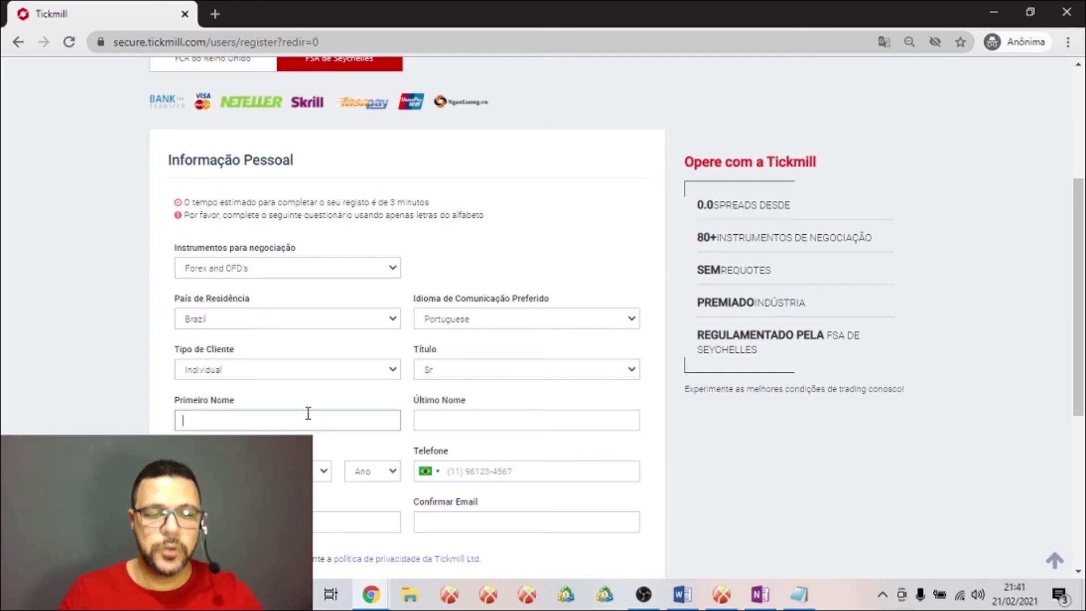
type("A")
key("BackSpace")
type("Joao")
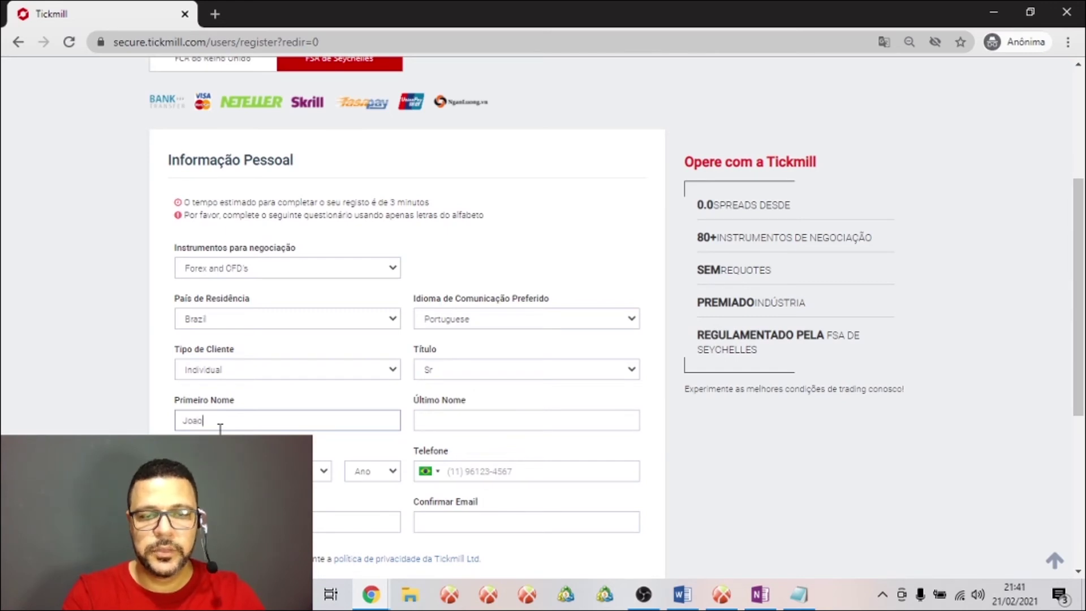
key("Tab")
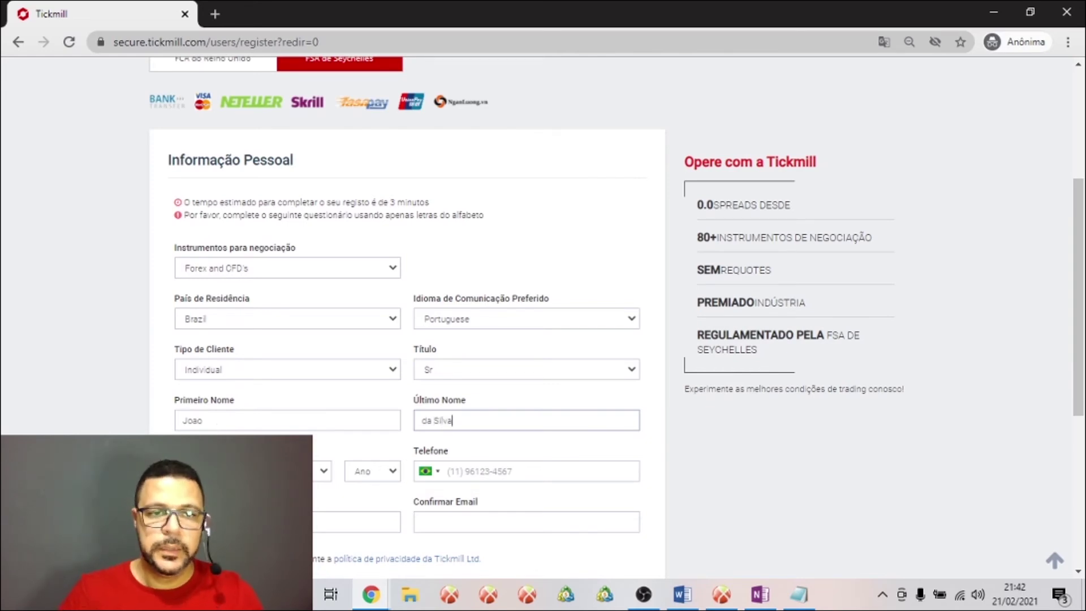
Set the date of birth, with 1979 as the birth year
left_click(186, 470)
left_click(198, 272)
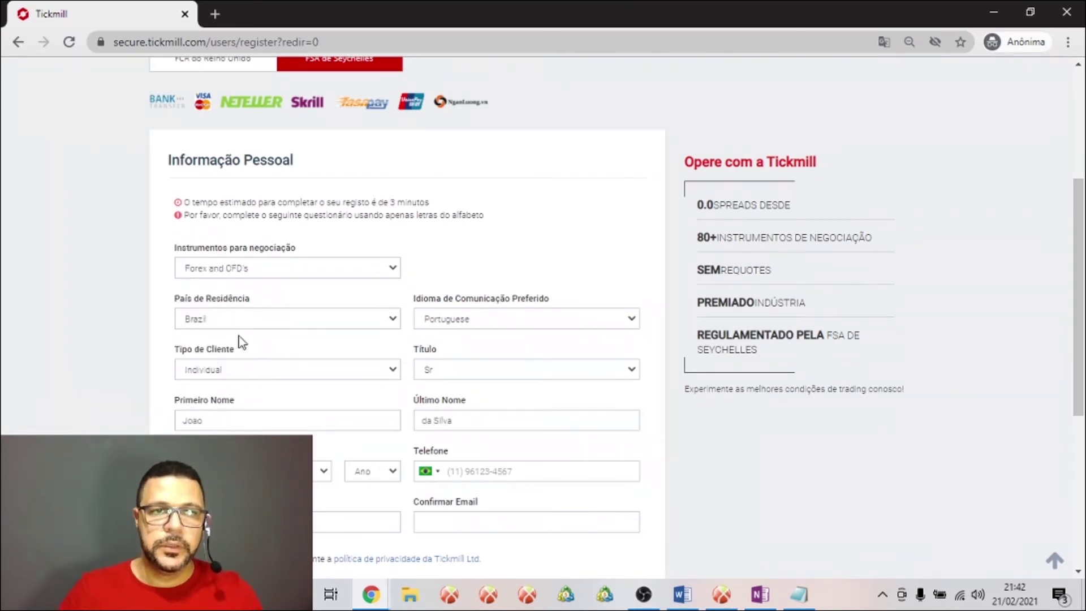
left_click(282, 471)
left_click(279, 356)
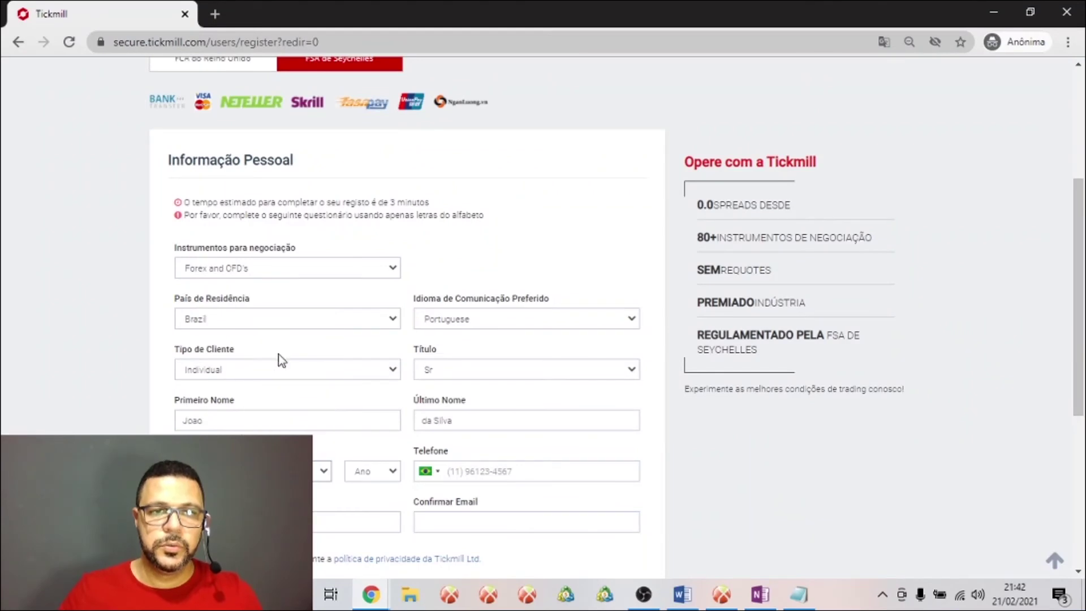
left_click(379, 471)
scroll(390, 429, "down", 4)
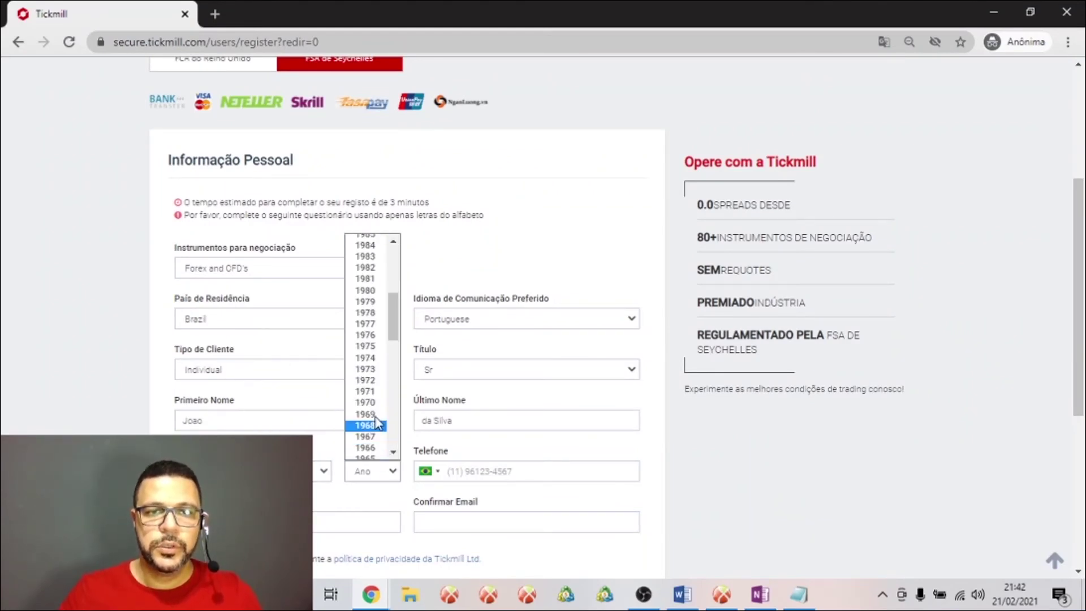
left_click(372, 304)
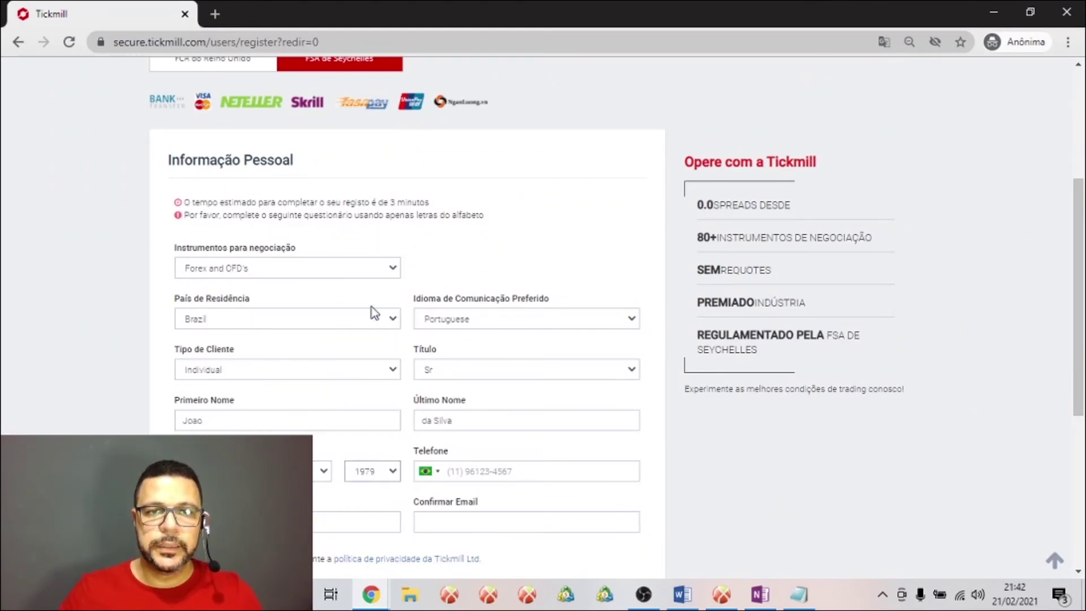
Enter the phone number and remove the extra trailing 0
left_click(490, 472)
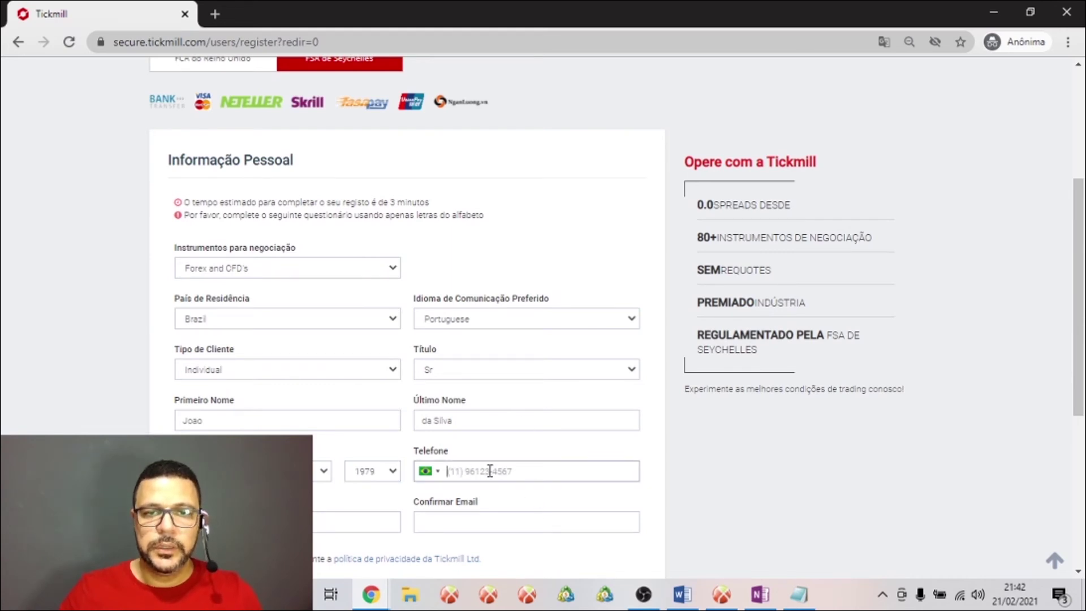
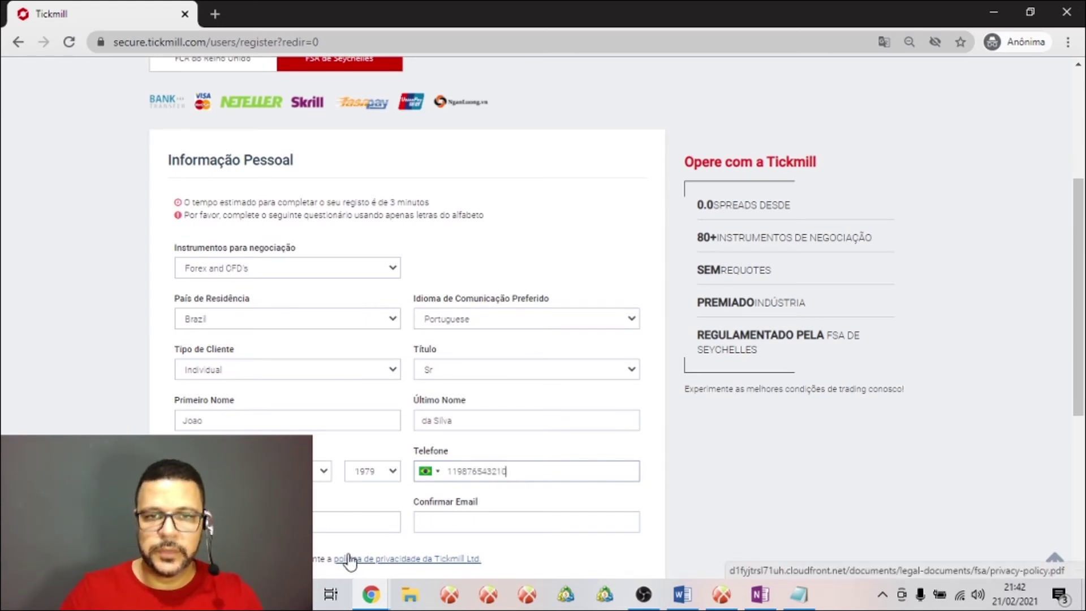
left_click(488, 469)
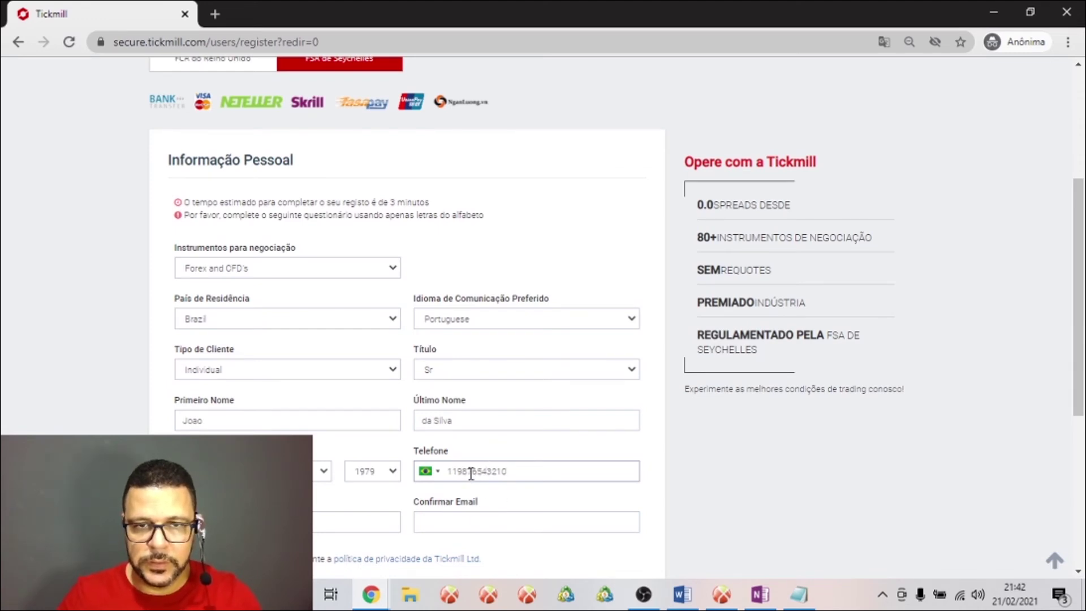
left_click(525, 471)
key("BackSpace")
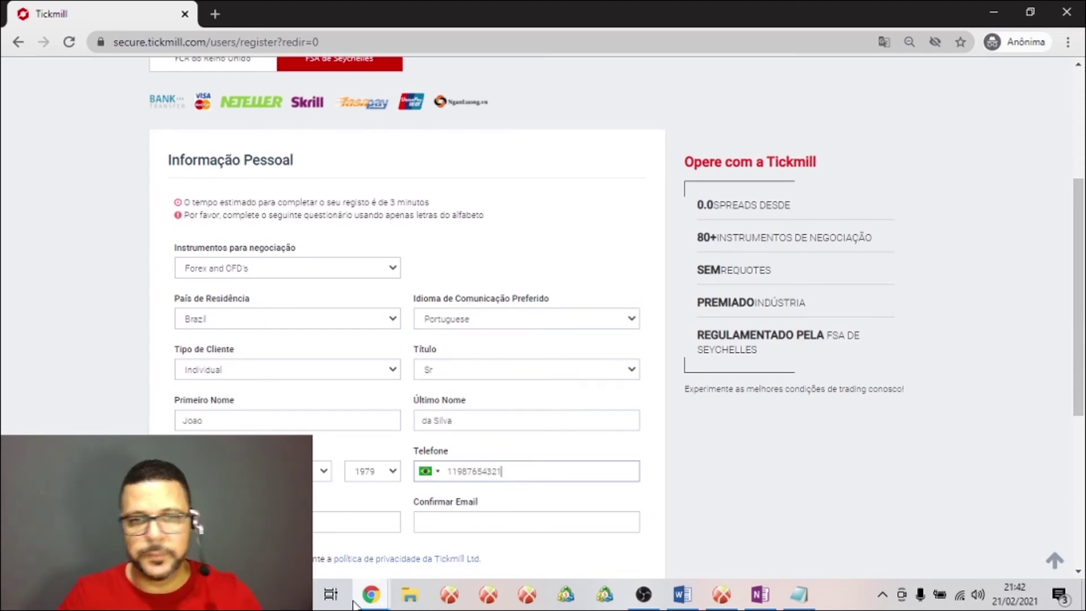
Repeat the e-mail address in the confirmation field and open the privacy policy PDF
left_click(244, 521)
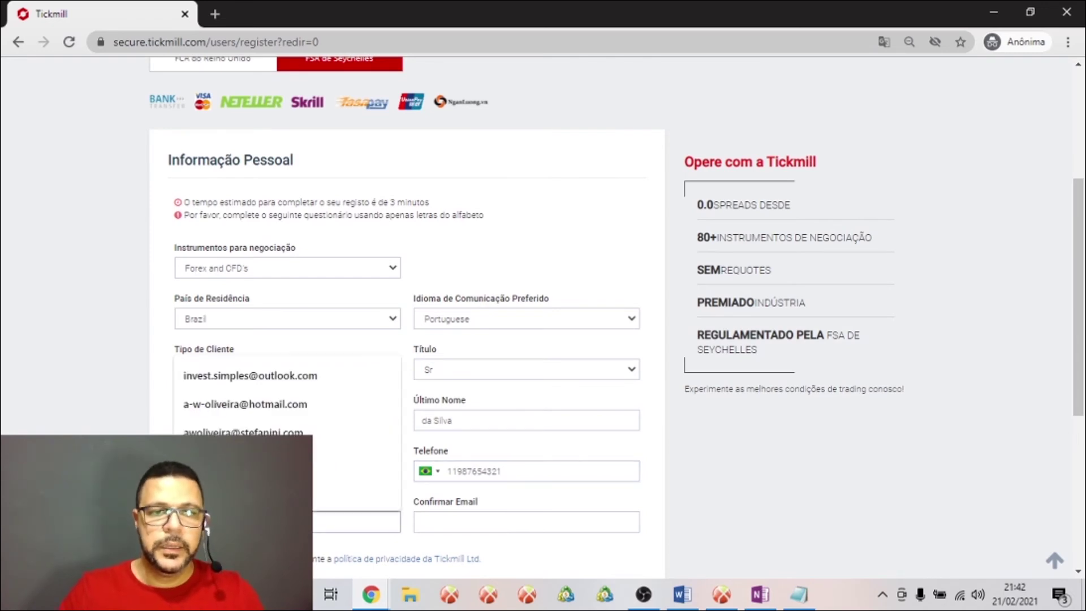
left_click(432, 518)
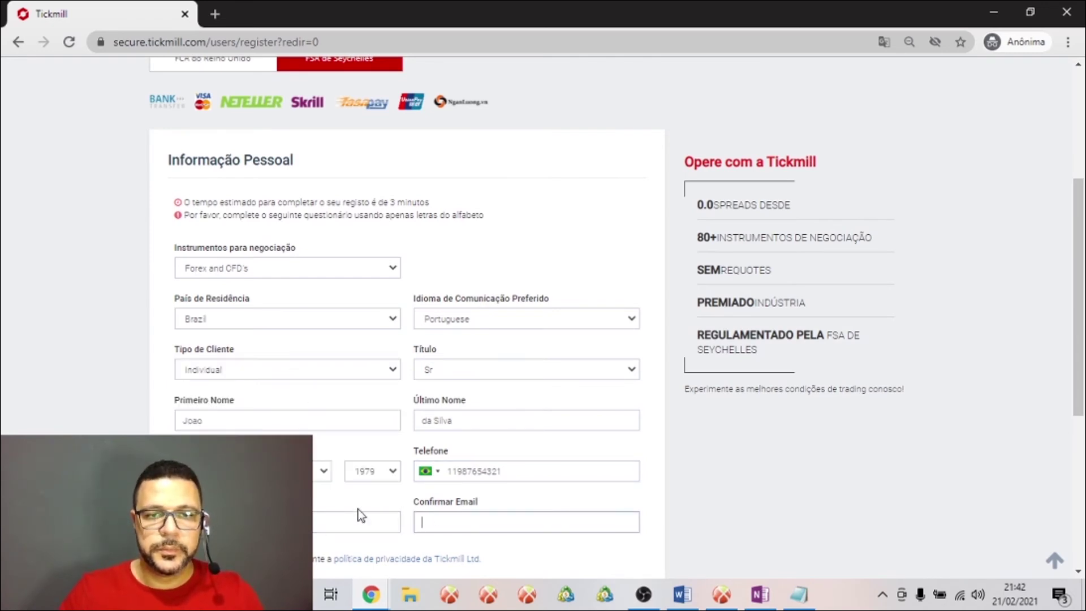
left_click(387, 527)
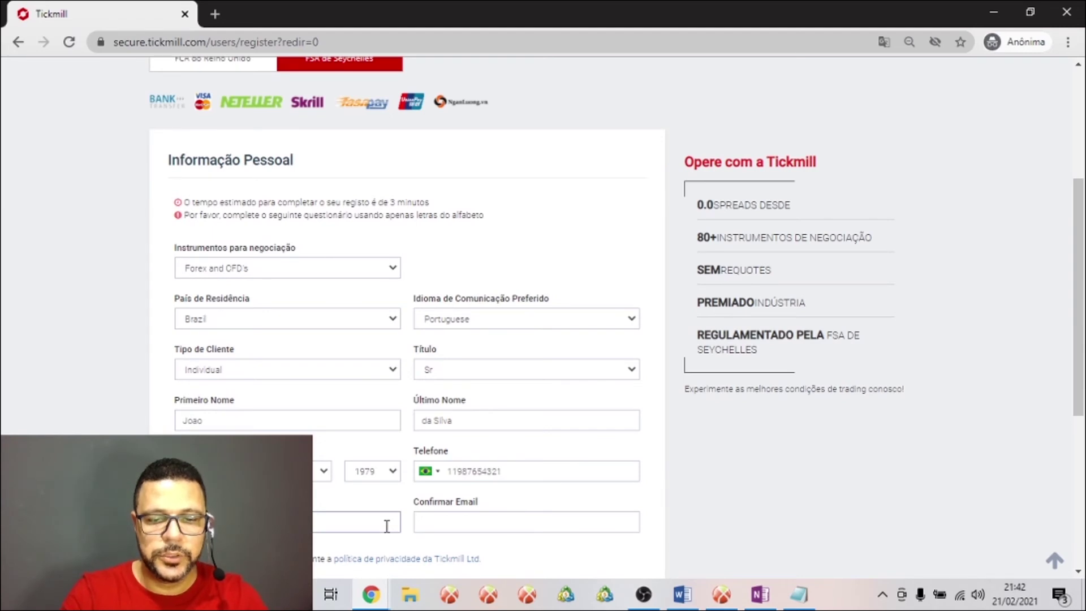
key("Tab")
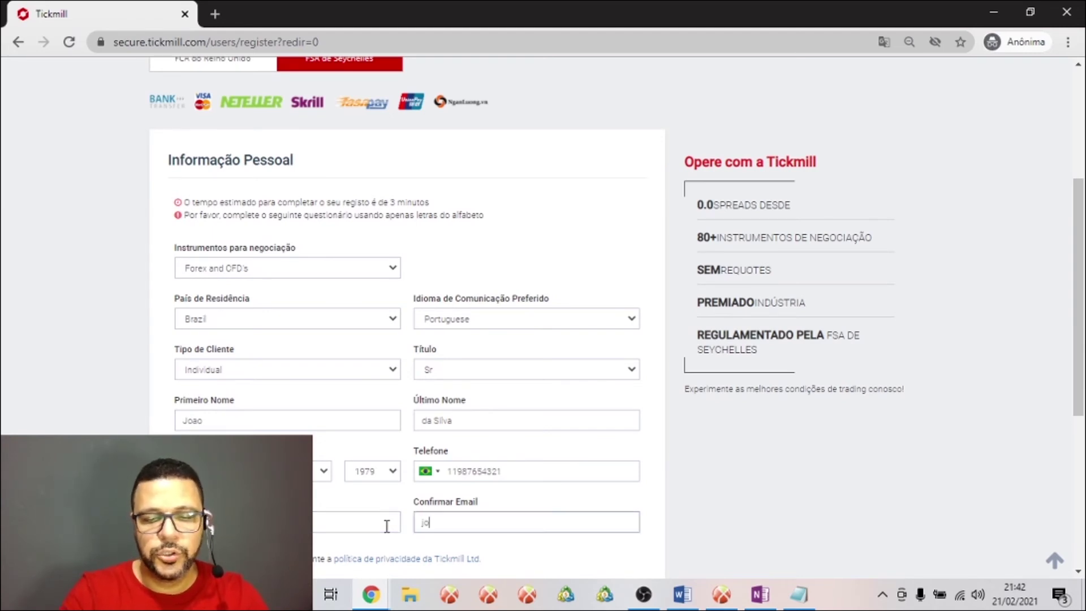
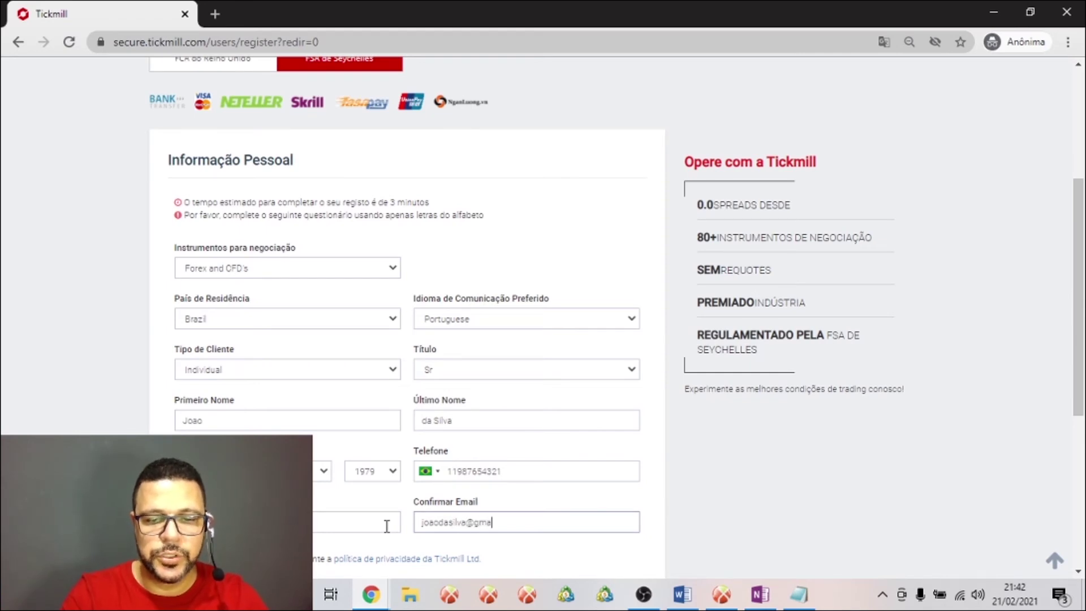
scroll(384, 503, "down", 3)
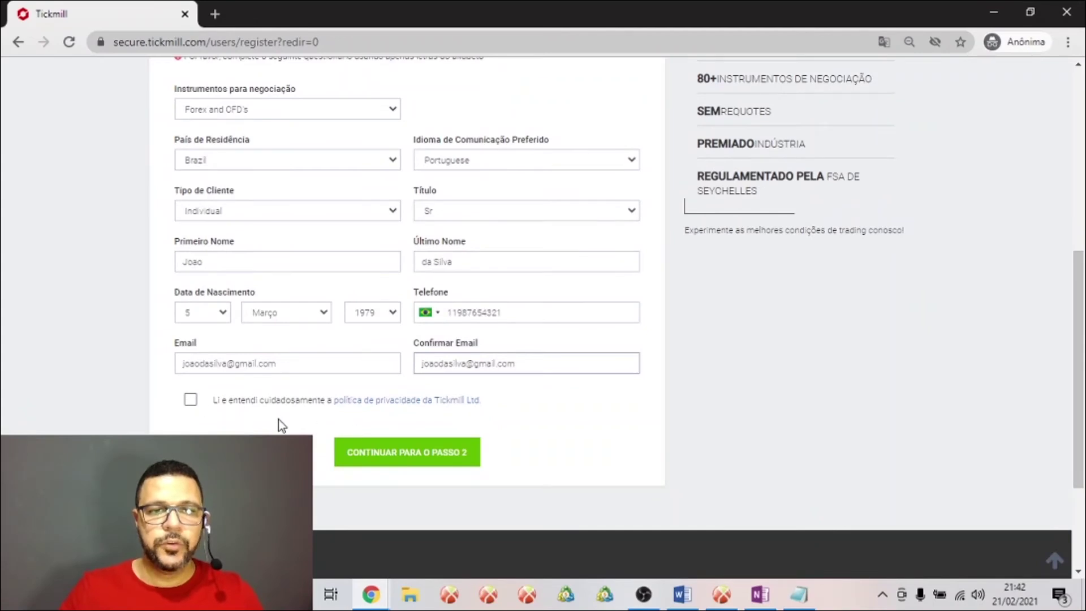
left_click(390, 403)
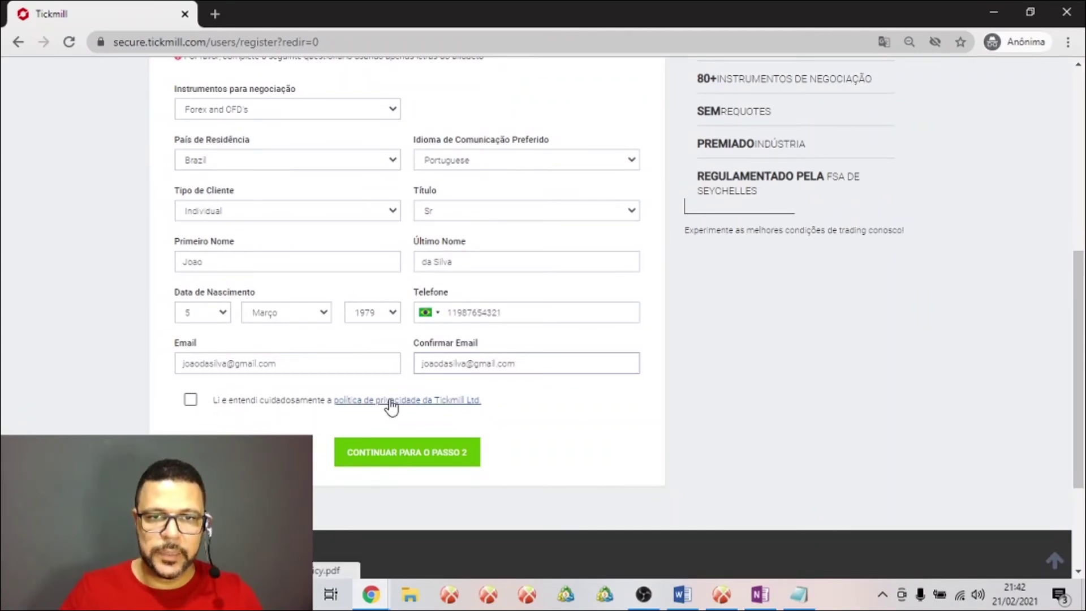
Accept the privacy policy and continue to registration step 2/2
left_click(190, 400)
left_click(408, 452)
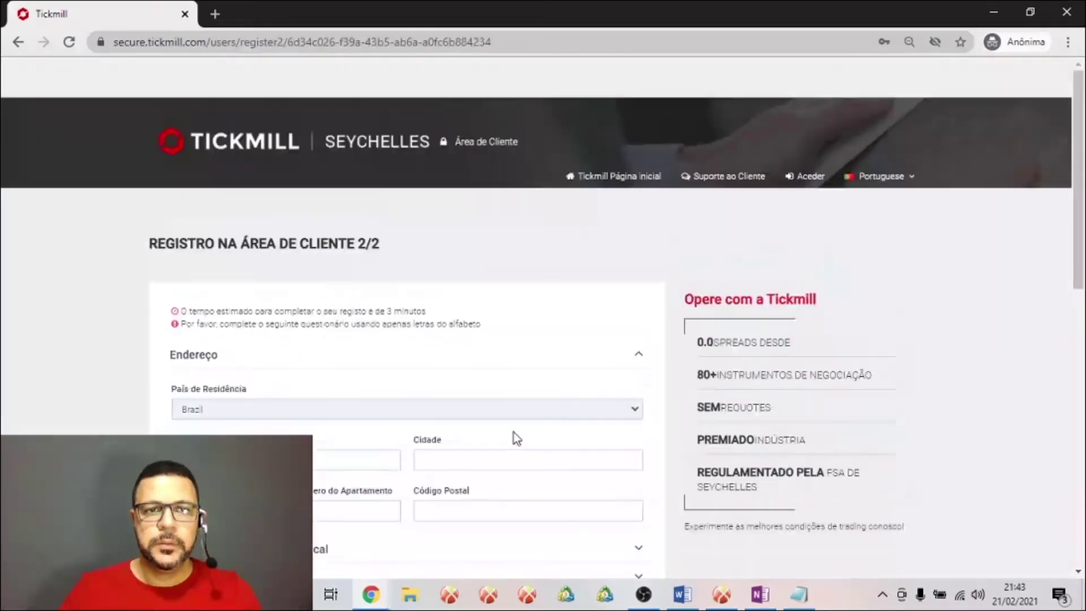
scroll(513, 433, "down", 1)
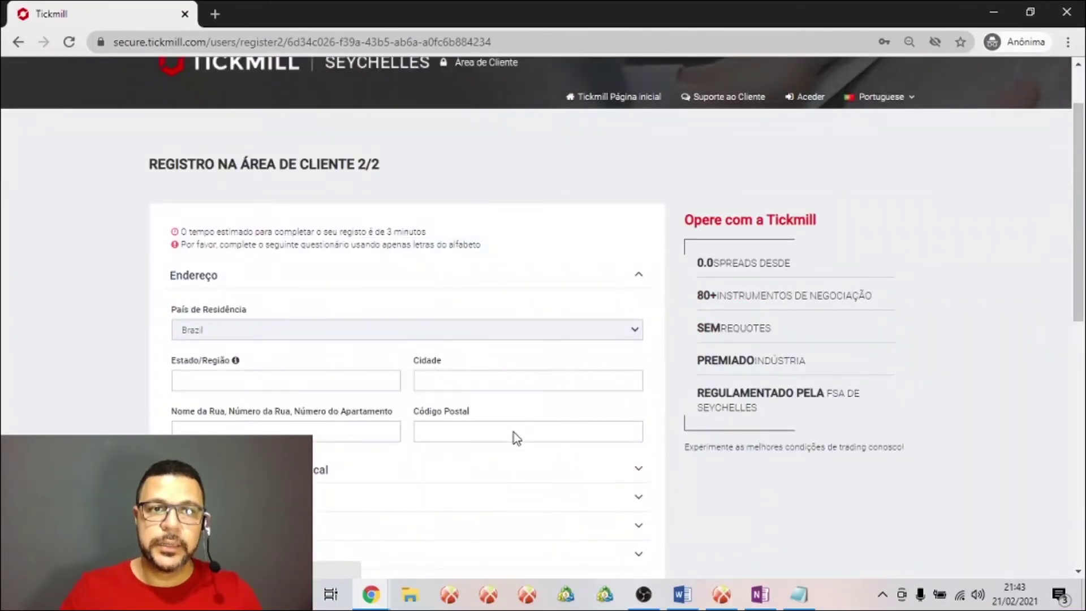
scroll(513, 432, "down", 5)
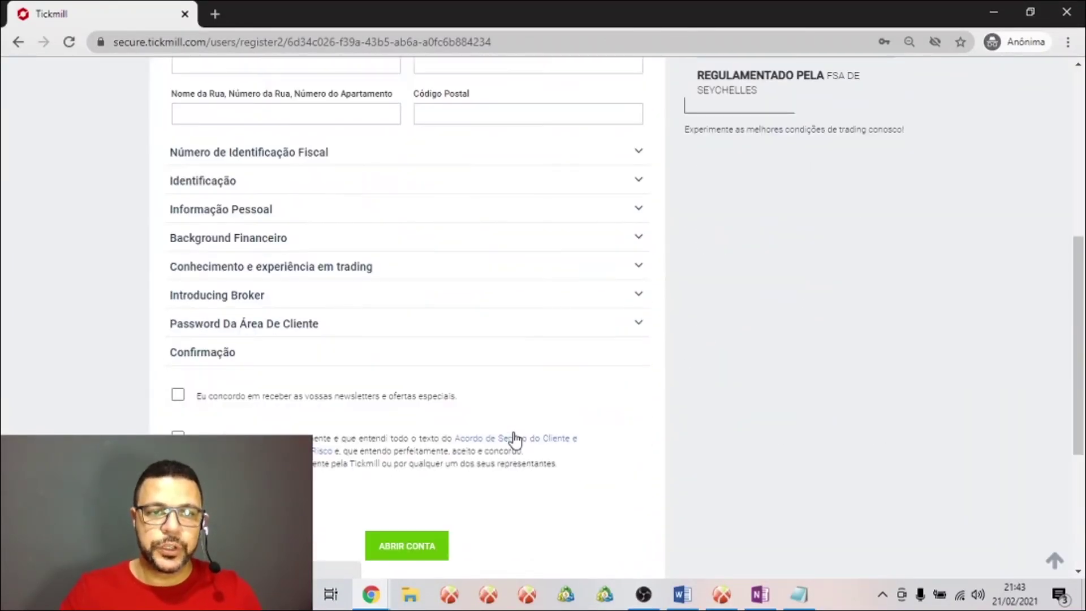
scroll(512, 439, "up", 5)
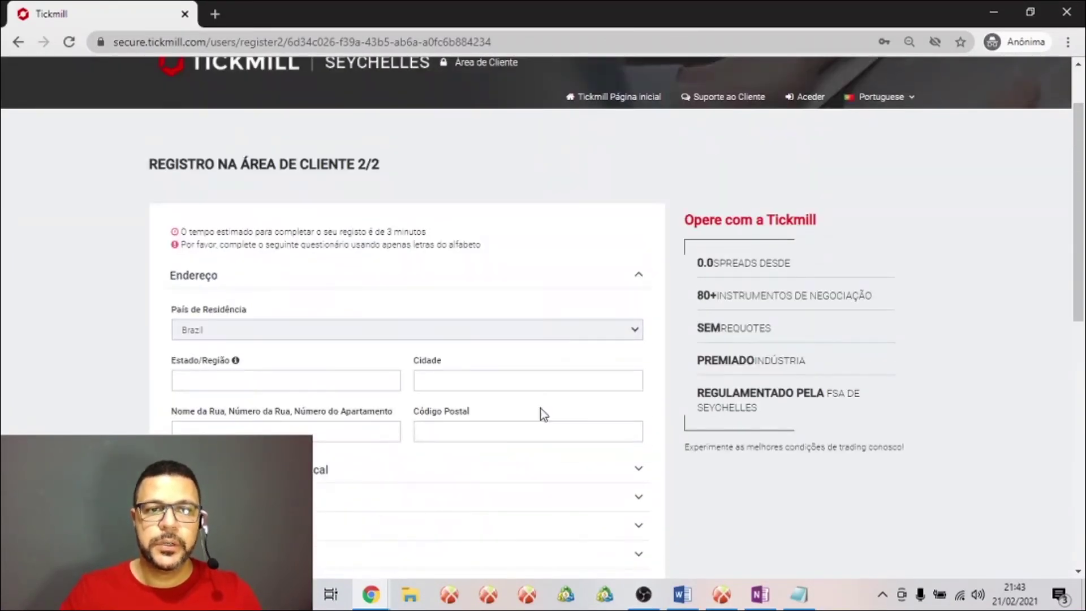
Enter Sao Paulo as both the state/region and the city
left_click(324, 381)
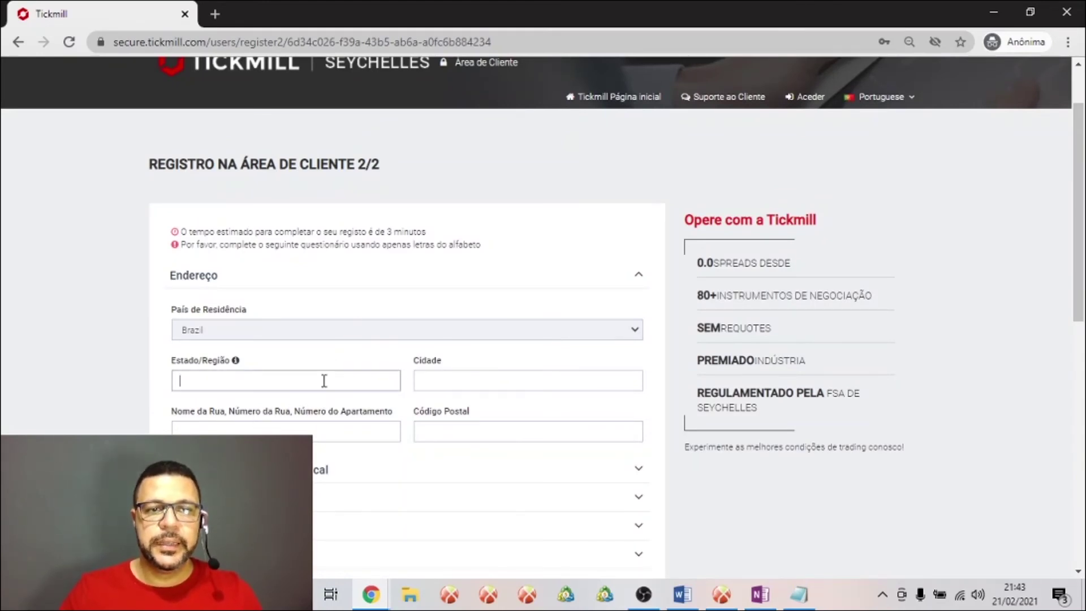
type("S")
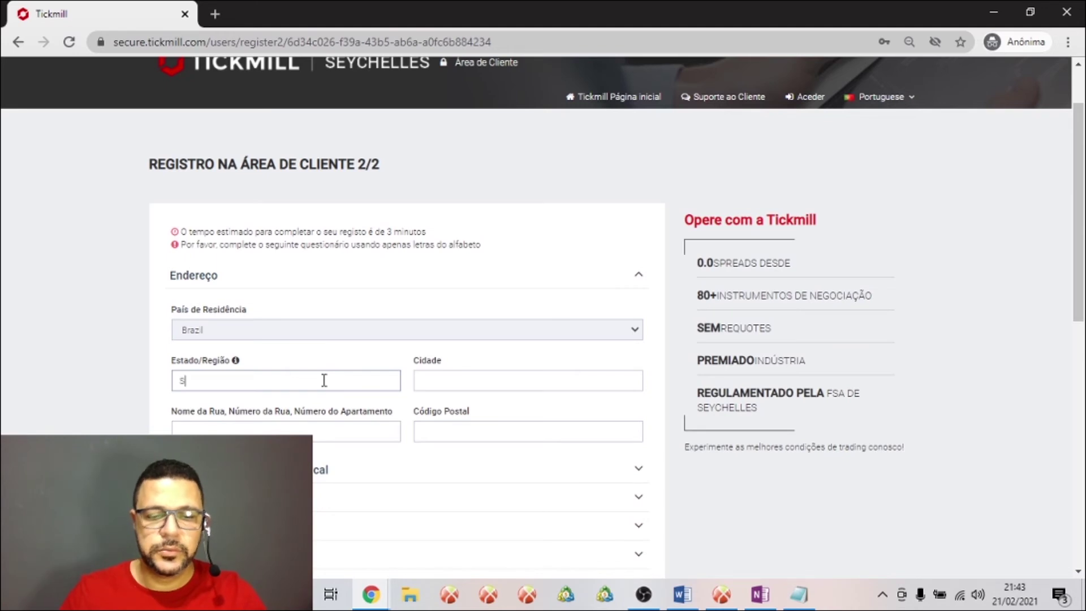
type("ao Pau")
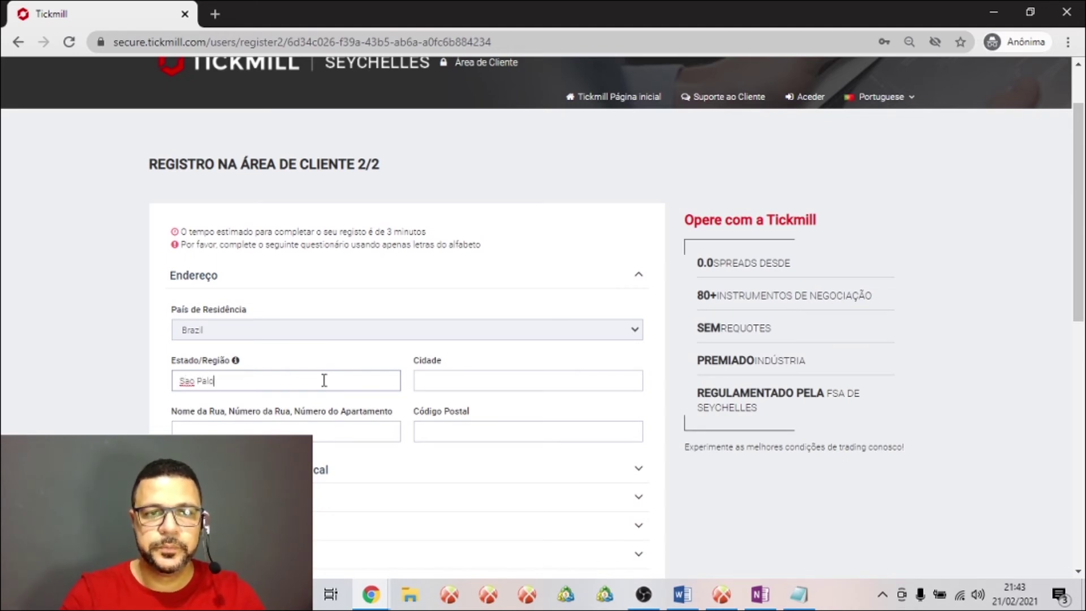
type("ulo")
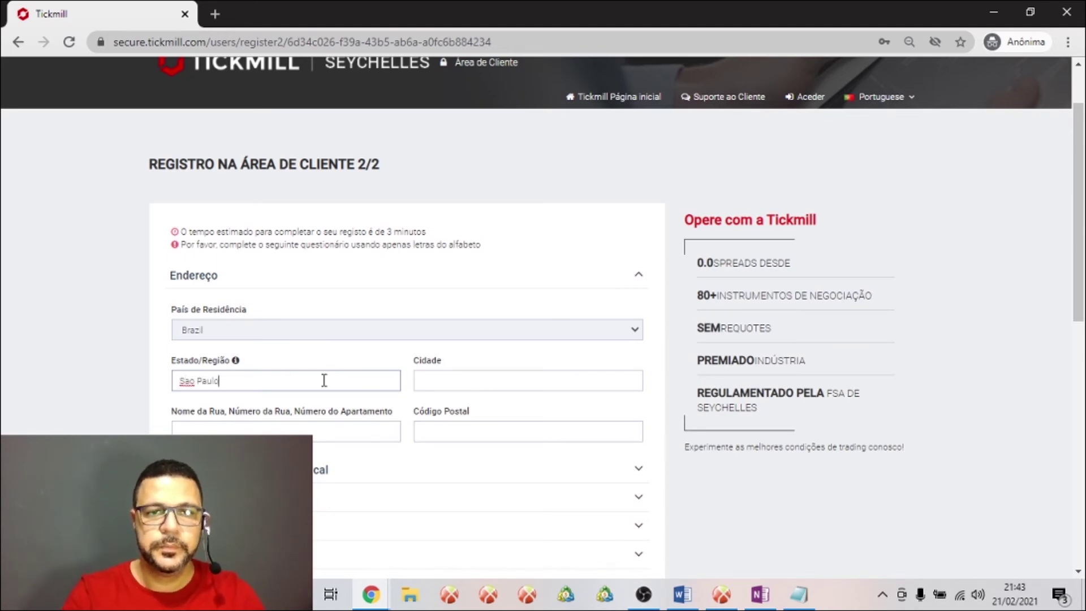
key("Tab")
type("Sao Pa")
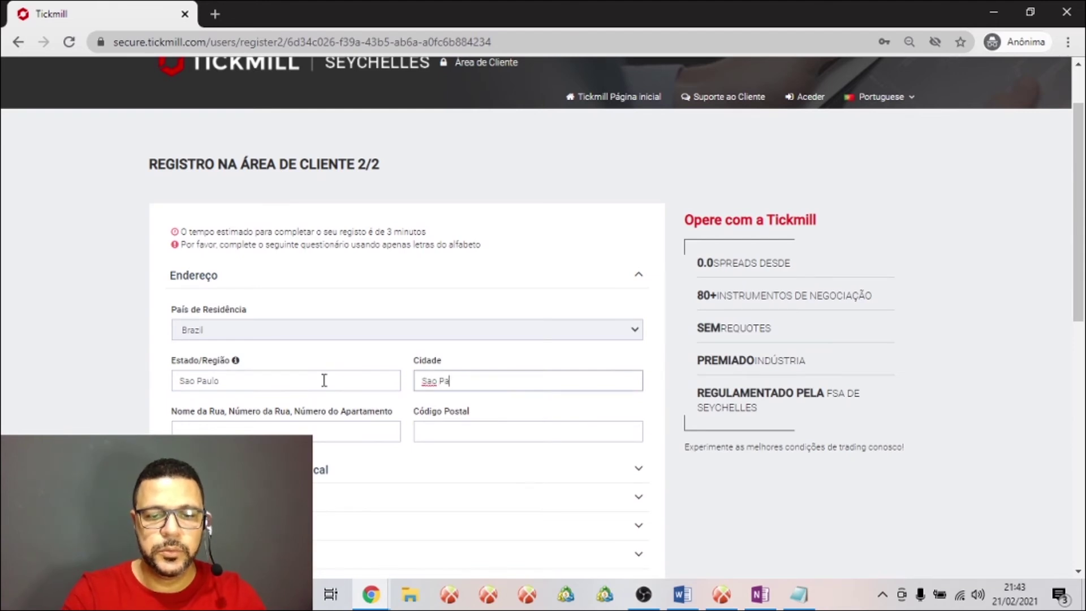
type("ulo")
key("Tab")
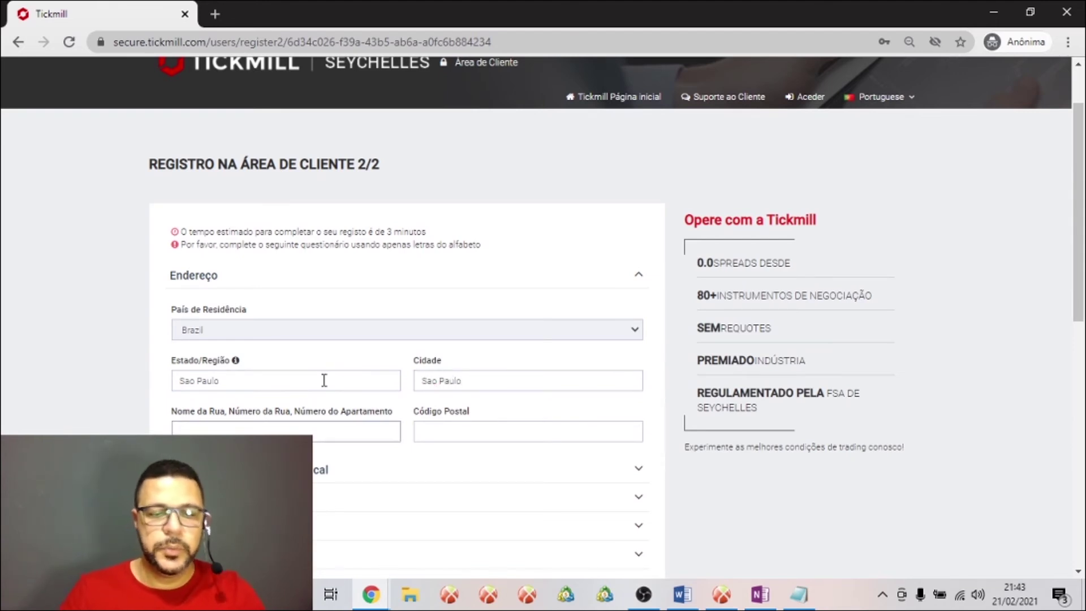
Fill in the street address and the postal code
type("sao pau")
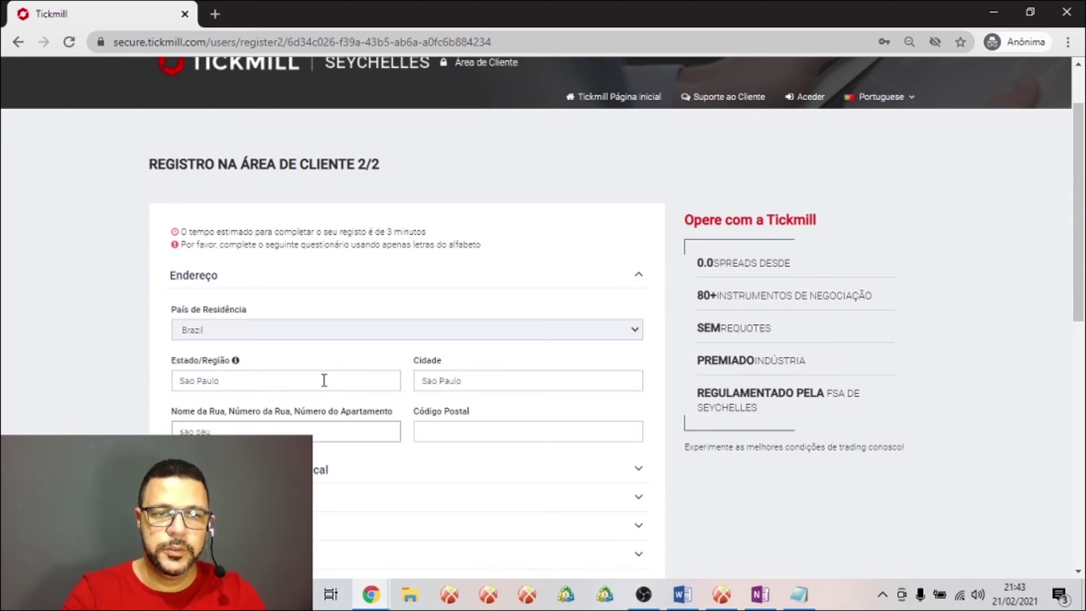
type("lo")
key("Tab")
left_click(325, 380)
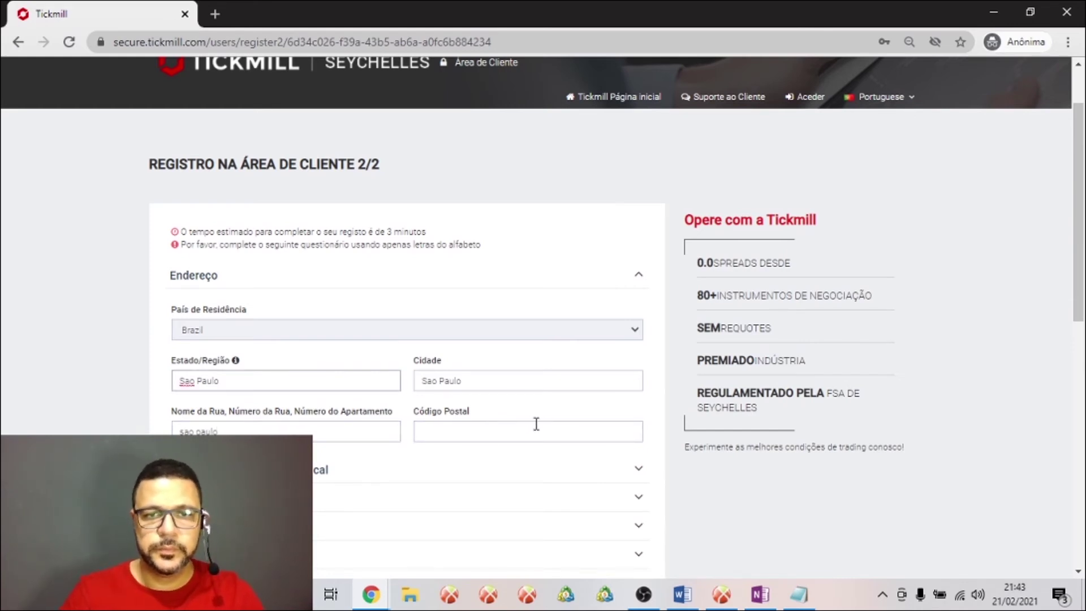
left_click(514, 426)
type("424242424")
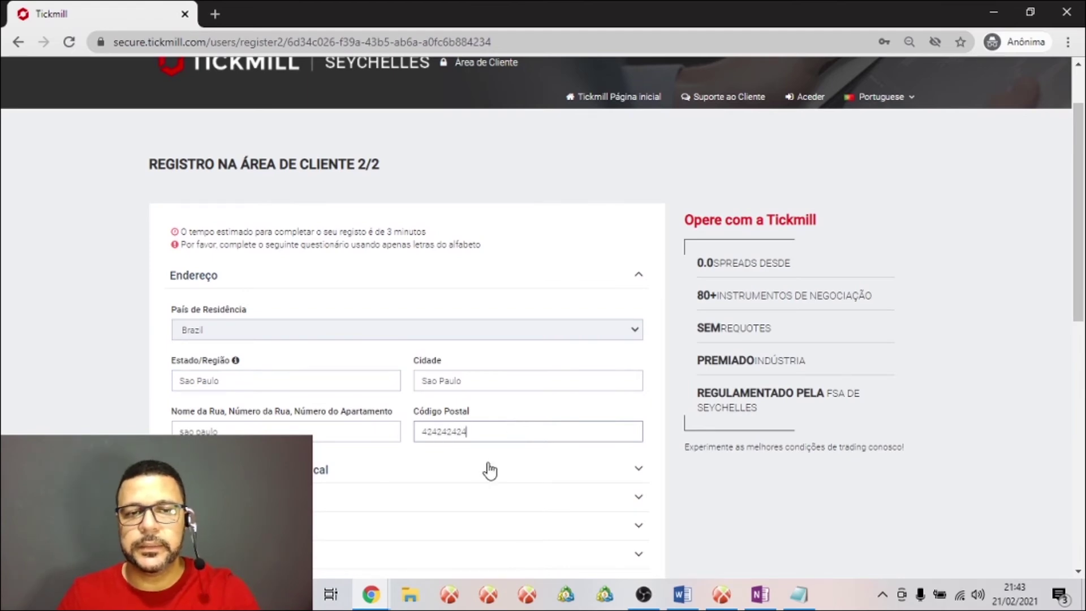
scroll(485, 468, "down", 1)
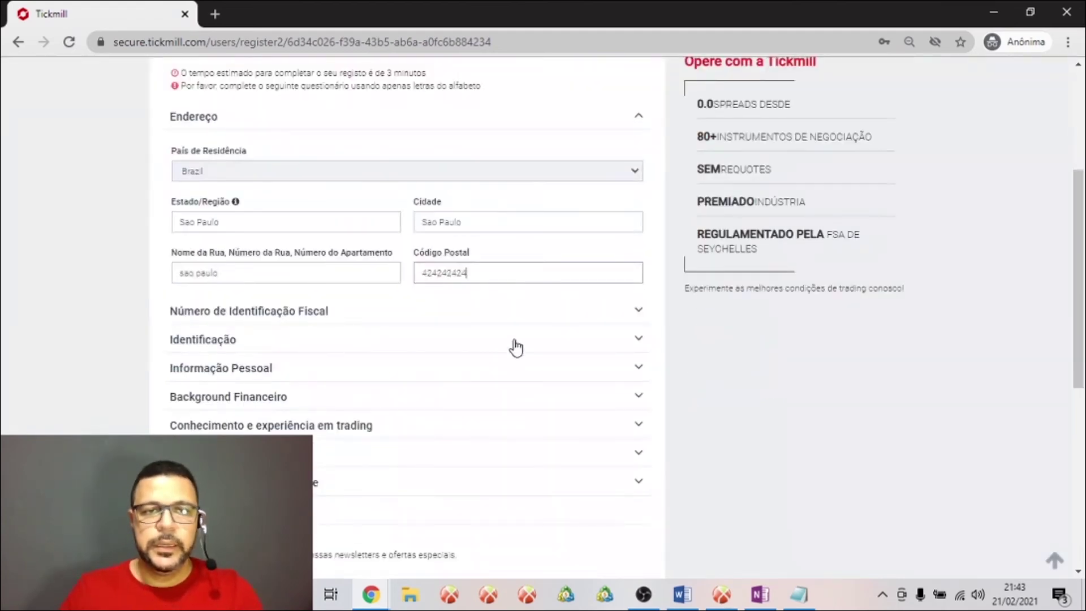
Expand the tax identification section and enter the tax number
left_click(628, 312)
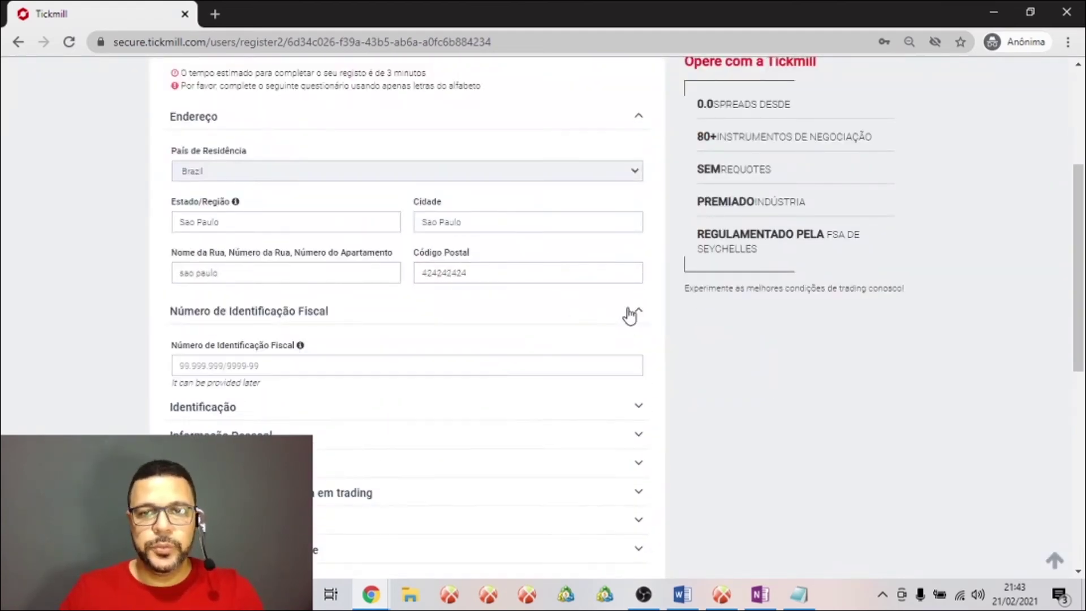
left_click(279, 373)
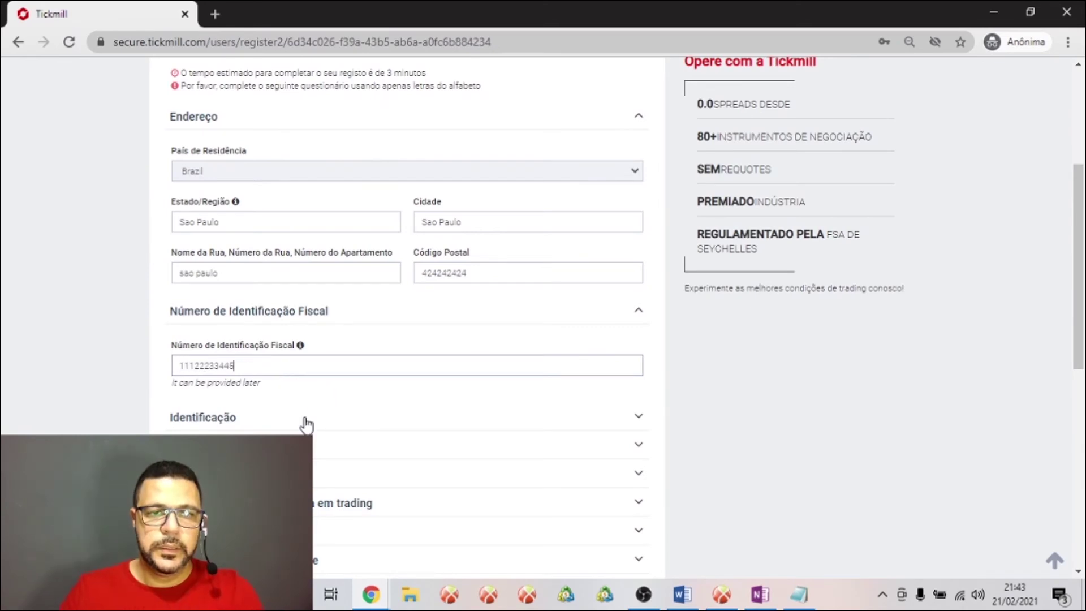
Set nationality to Brazil and answer Não to being a US tax citizen
left_click(306, 424)
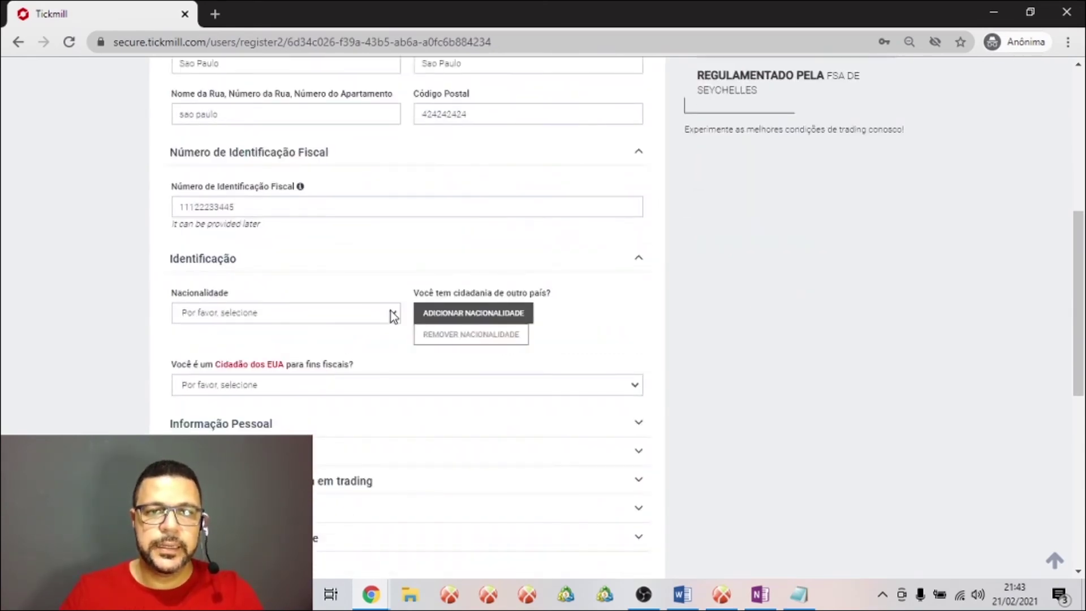
left_click(388, 314)
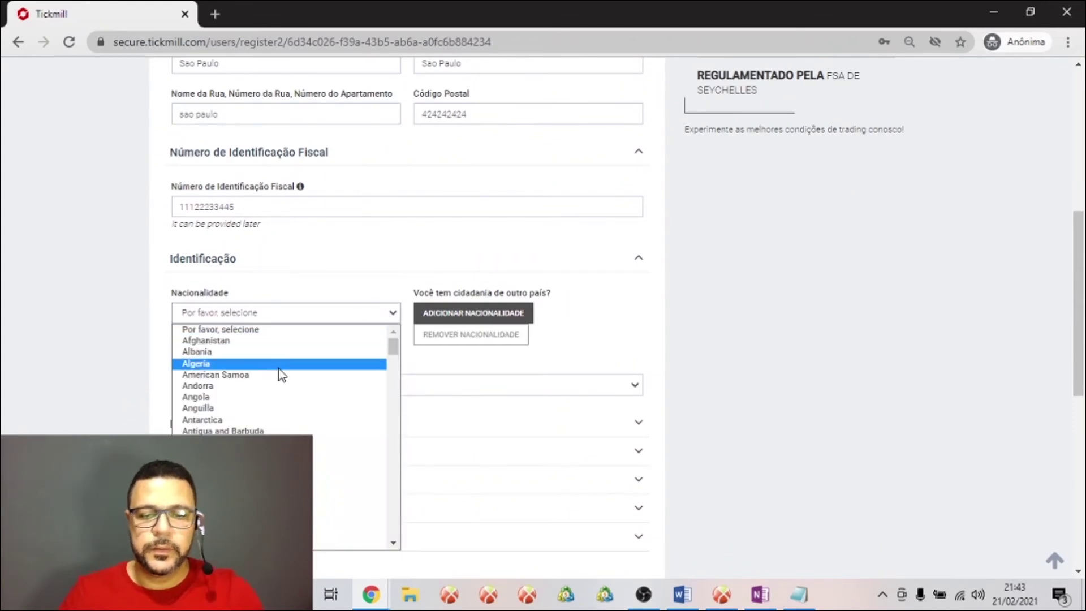
type("br")
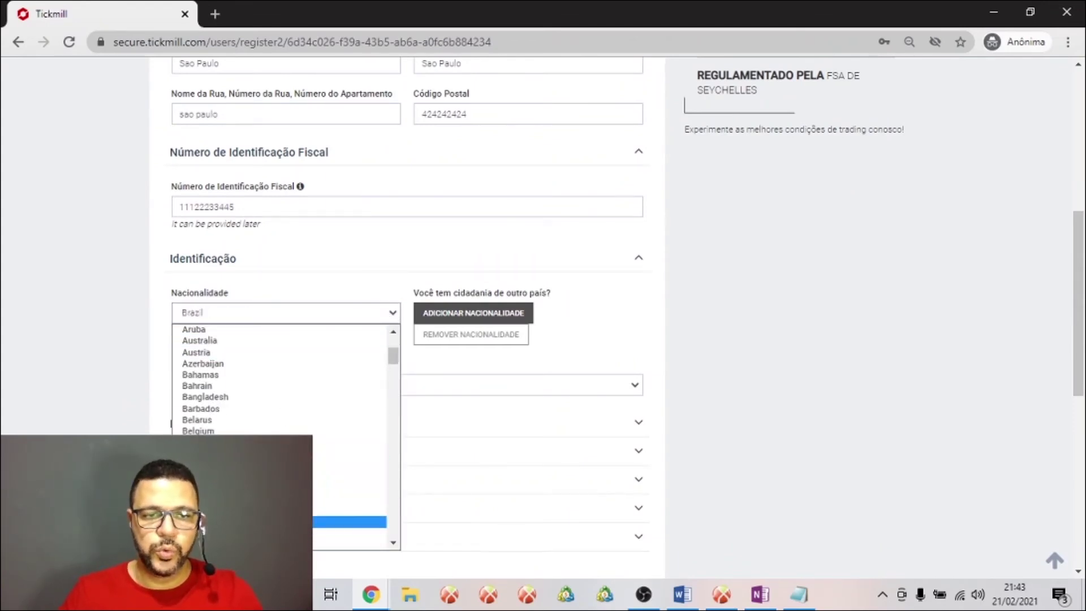
key("Return")
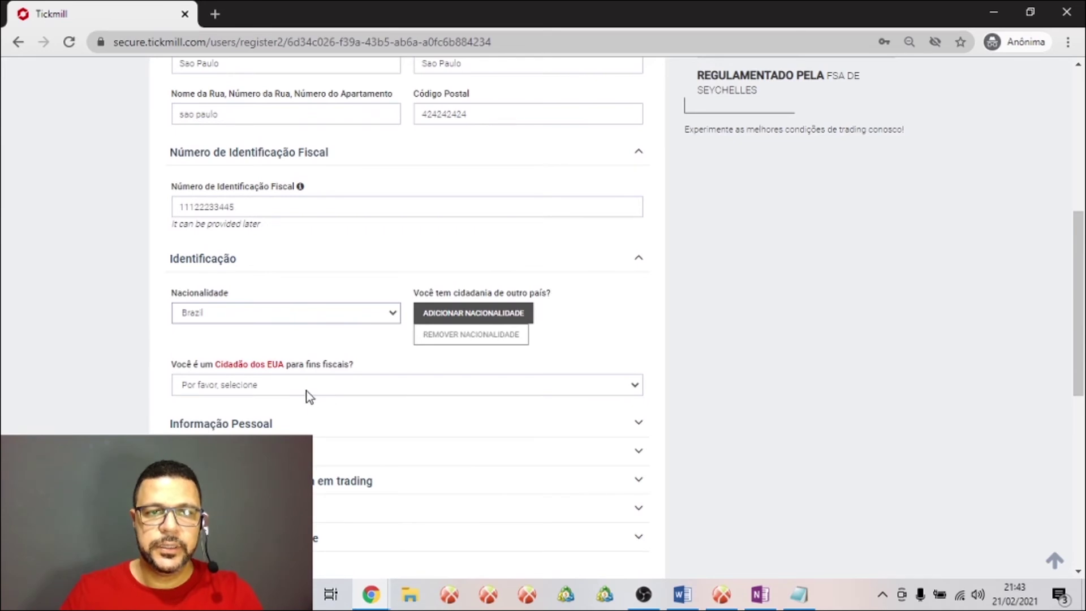
left_click(304, 392)
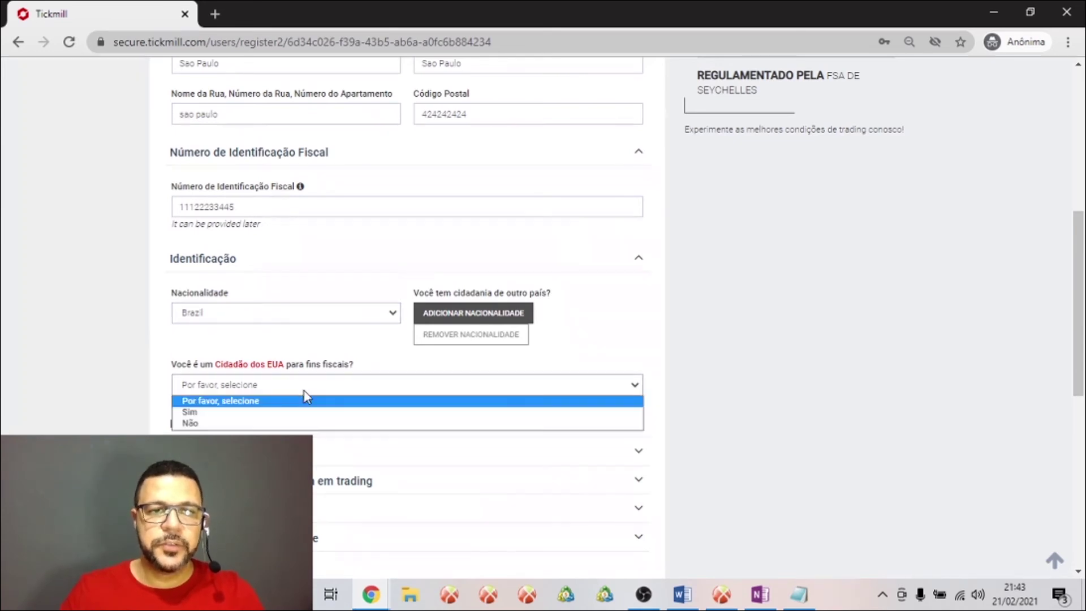
left_click(266, 426)
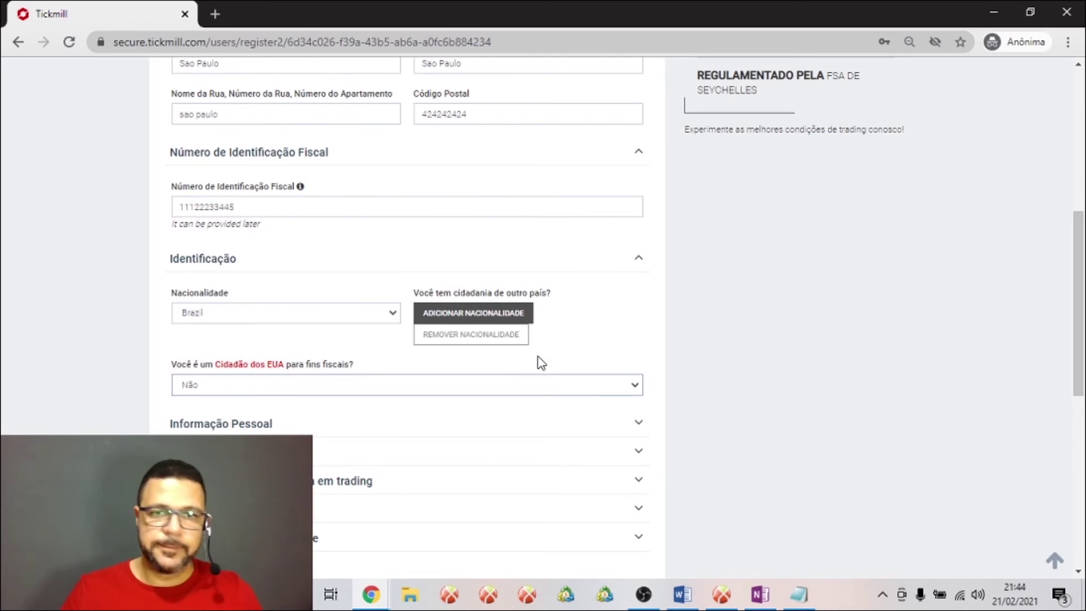
scroll(614, 340, "down", 2)
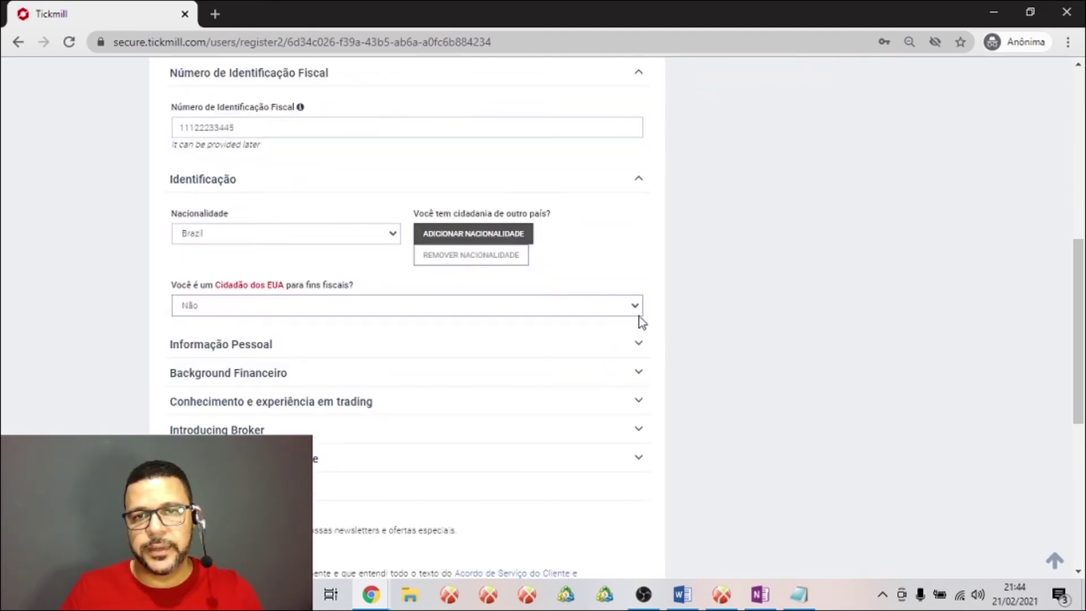
Choose Licenciatura education, Sim for employed, and 'Animais de estimação e outros animais' as business nature
left_click(632, 347)
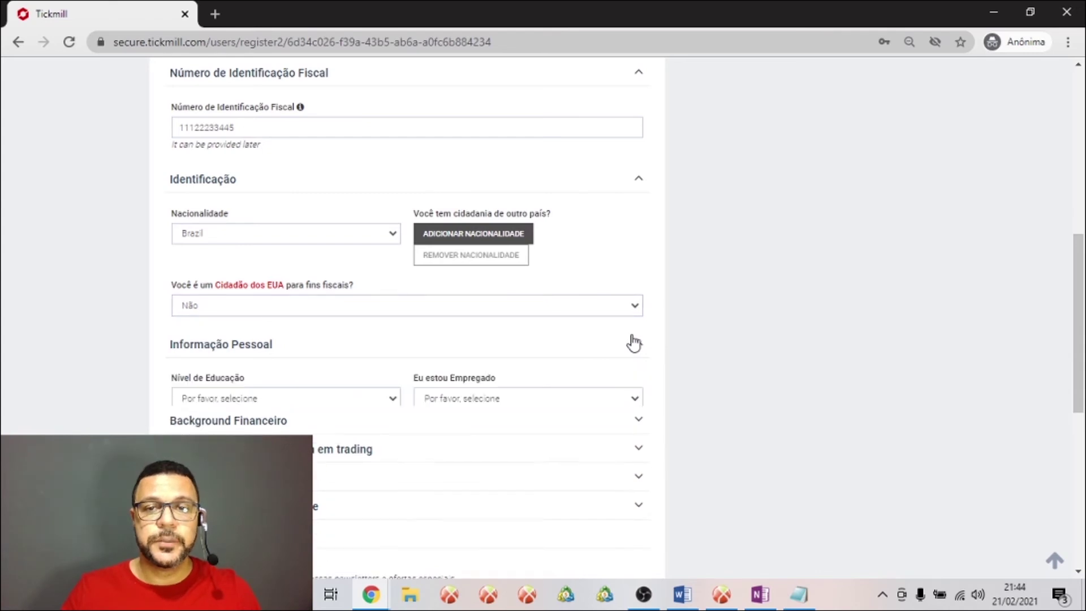
left_click(368, 399)
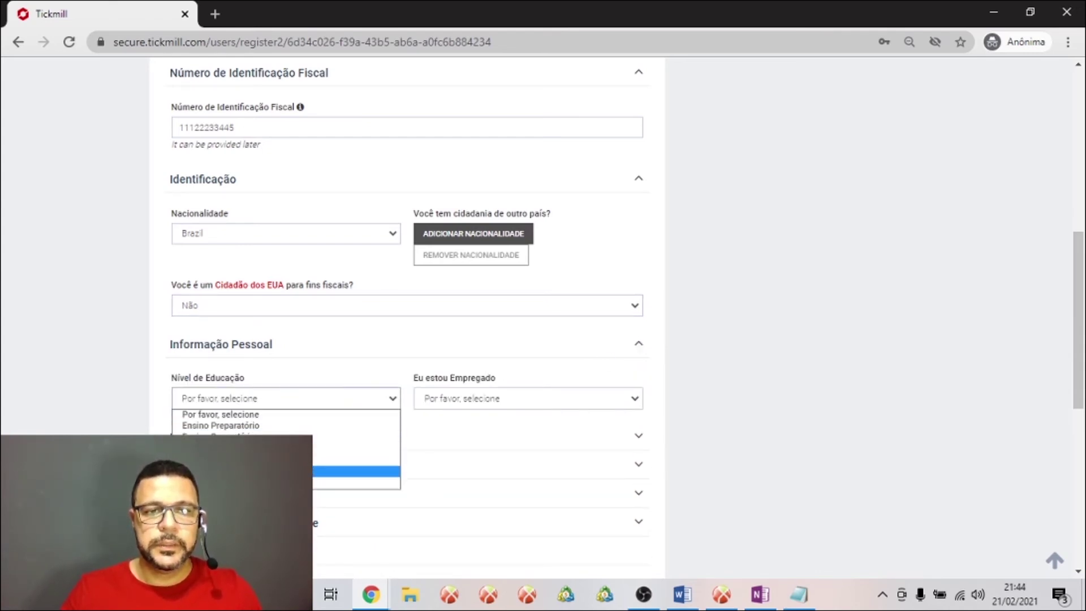
left_click(314, 451)
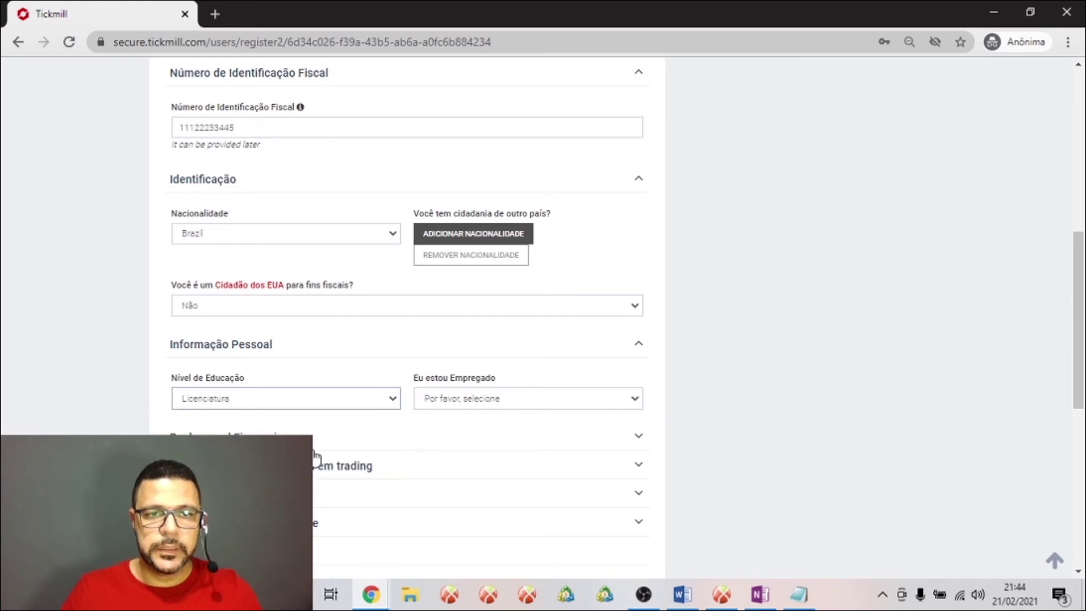
left_click(478, 405)
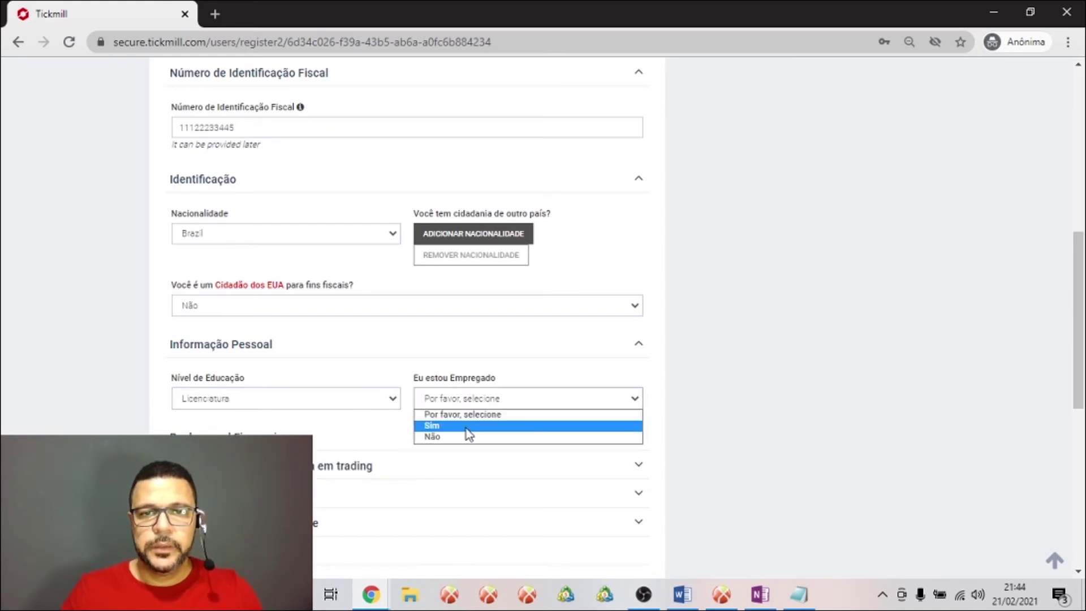
left_click(467, 429)
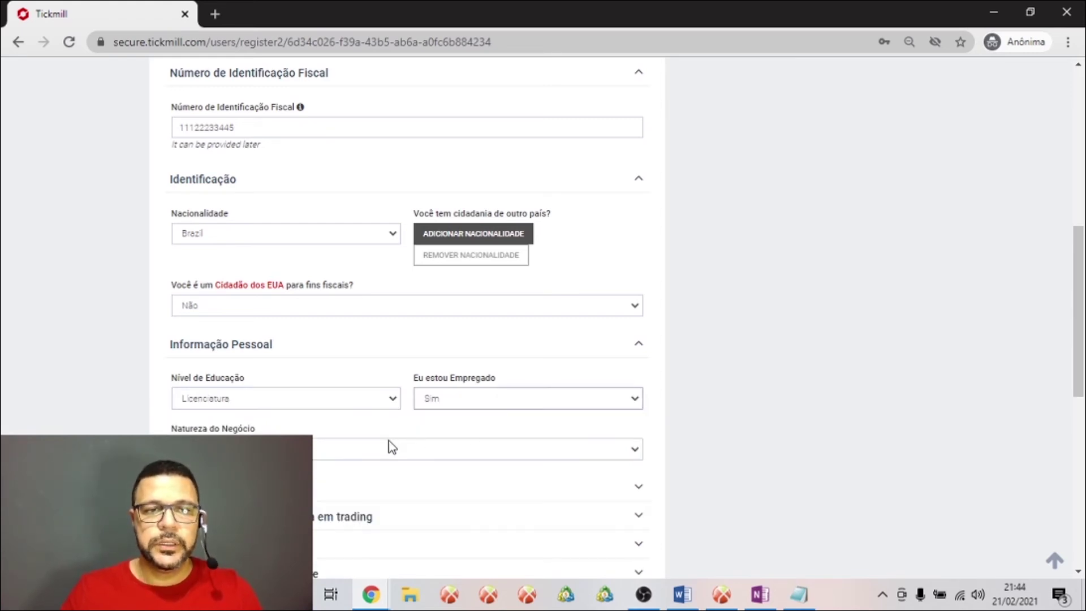
left_click(371, 452)
scroll(372, 419, "down", 1)
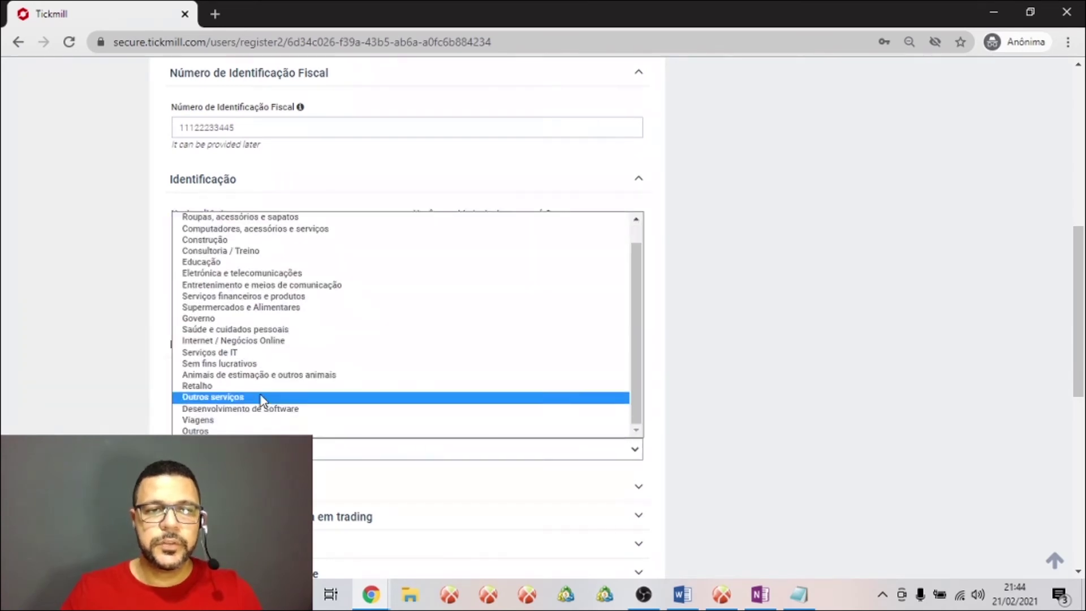
left_click(264, 375)
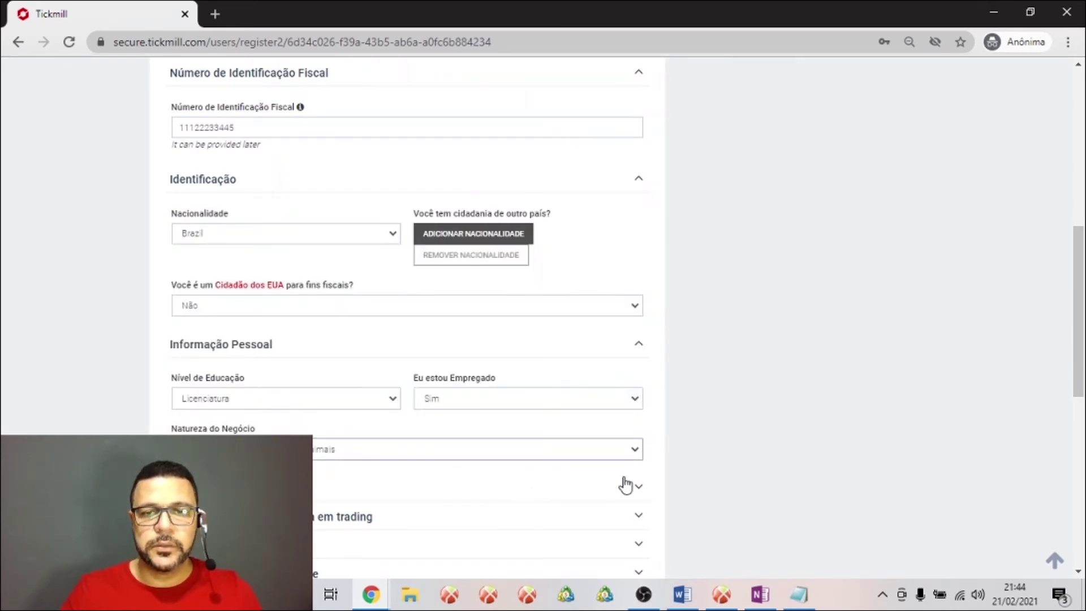
scroll(621, 480, "down", 3)
left_click(618, 331)
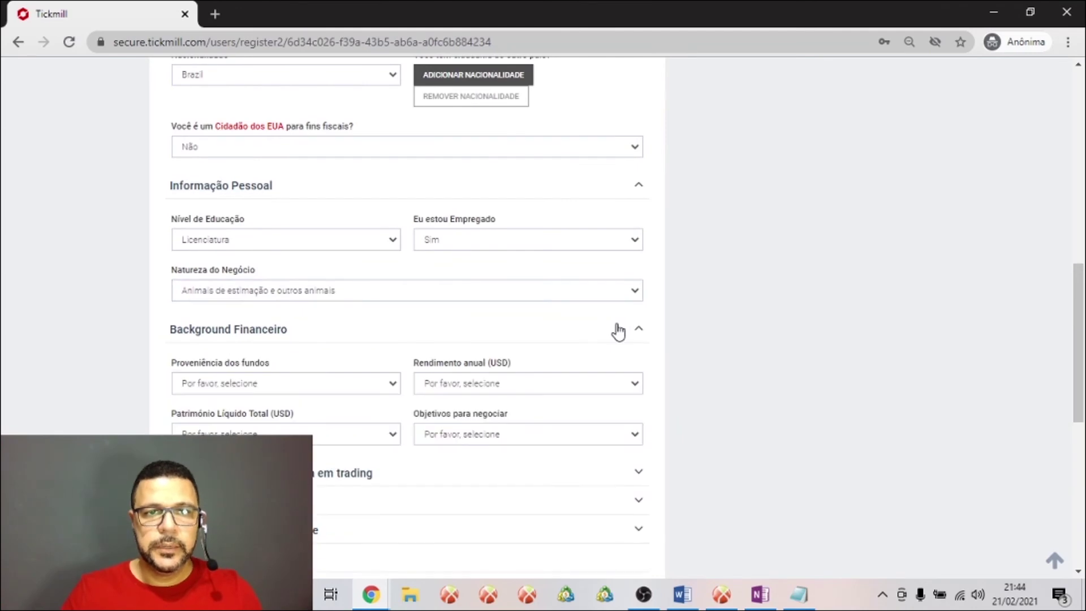
Pick Investimentos funds source, 1.000-5.000 income, 5.000-25.000 net worth and Rendimentos objective
left_click(382, 383)
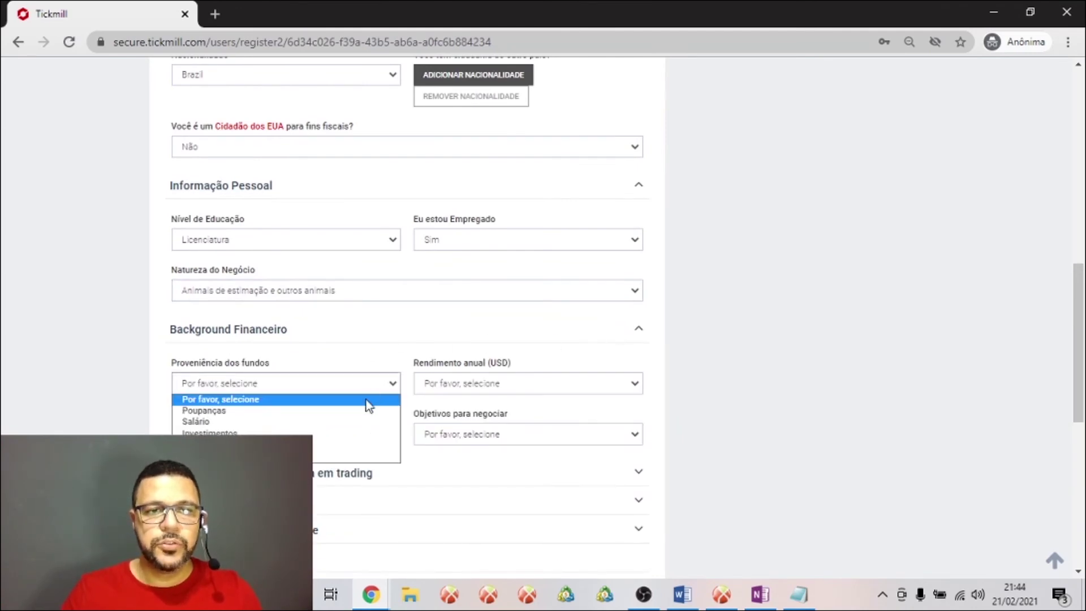
left_click(346, 434)
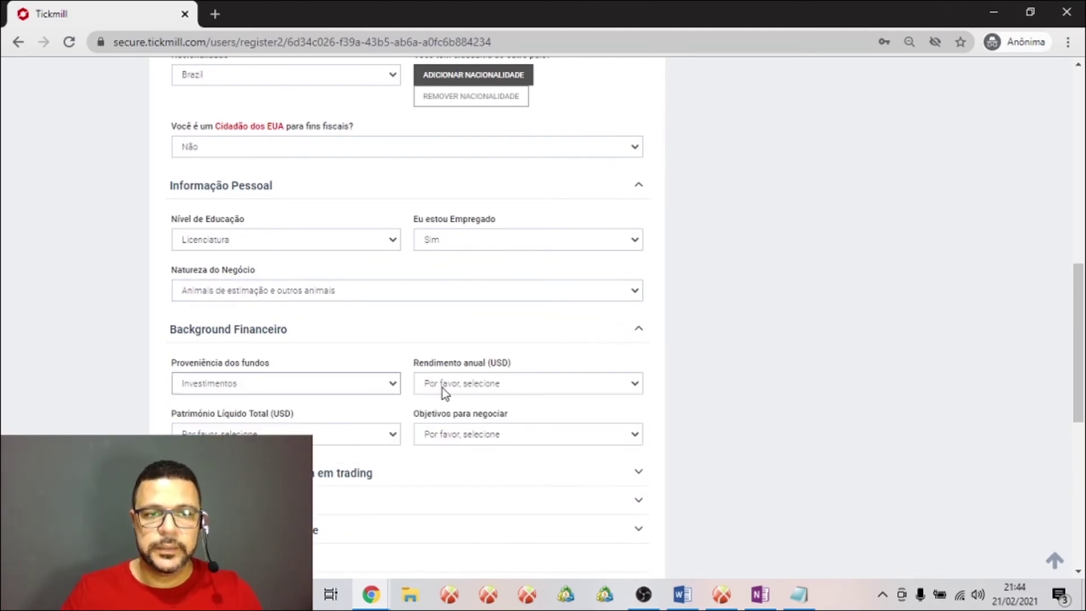
left_click(513, 379)
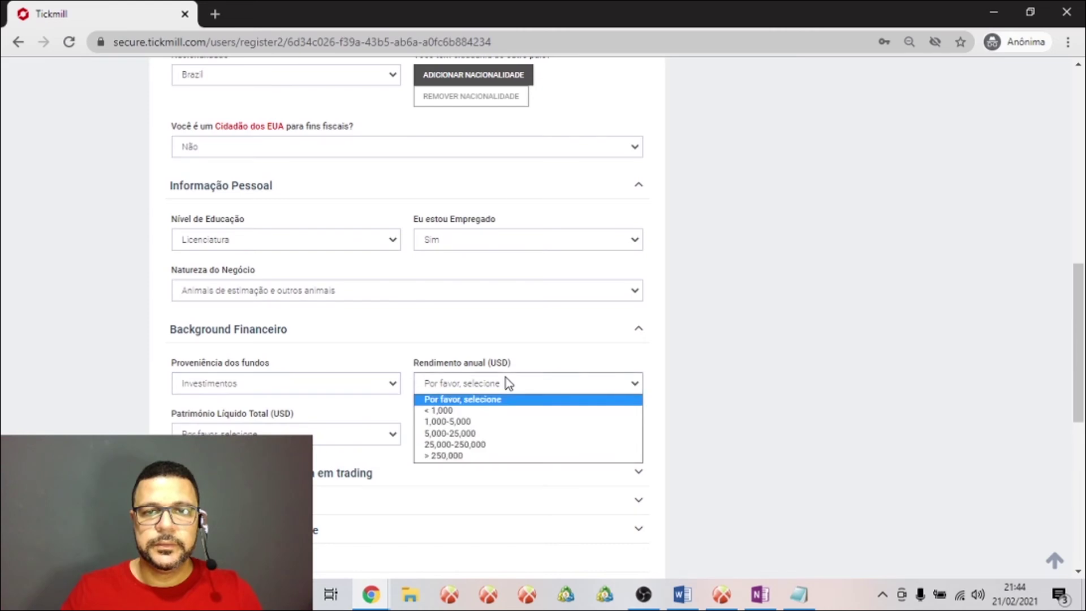
left_click(480, 423)
left_click(327, 440)
left_click(368, 485)
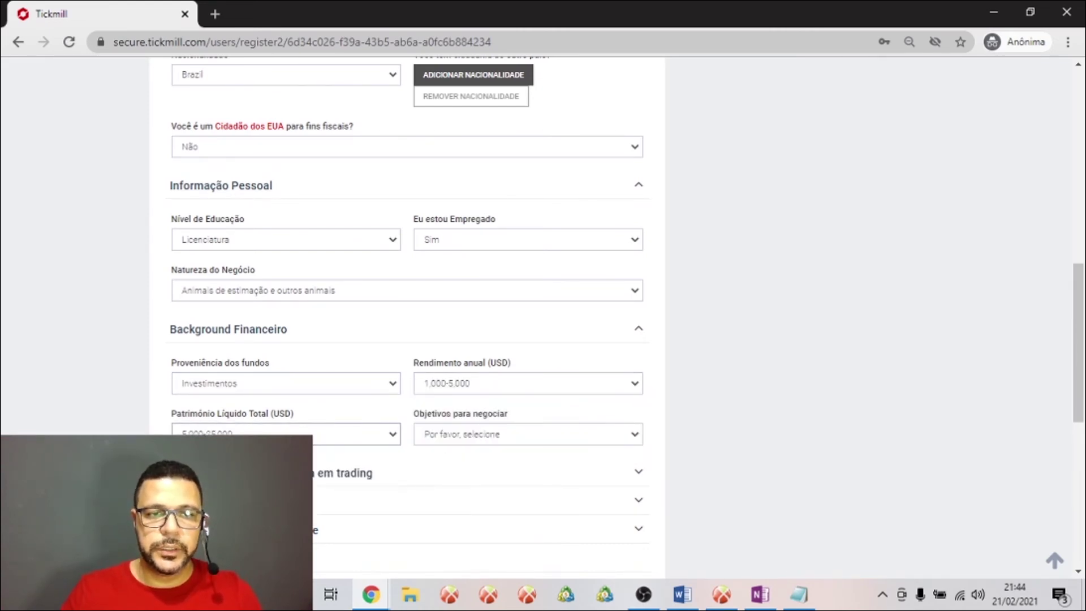
left_click(497, 434)
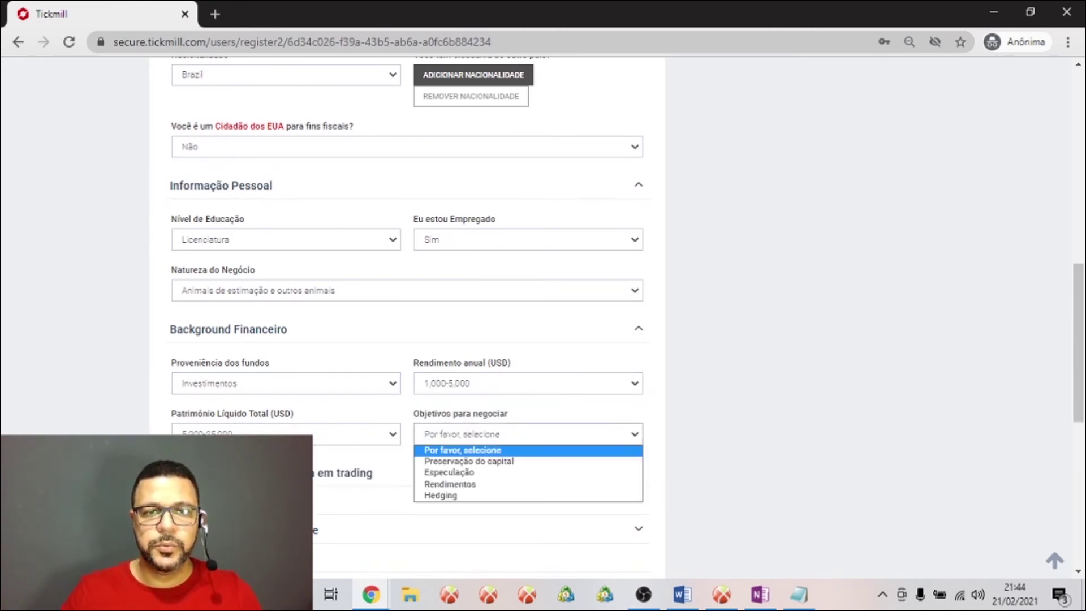
left_click(496, 484)
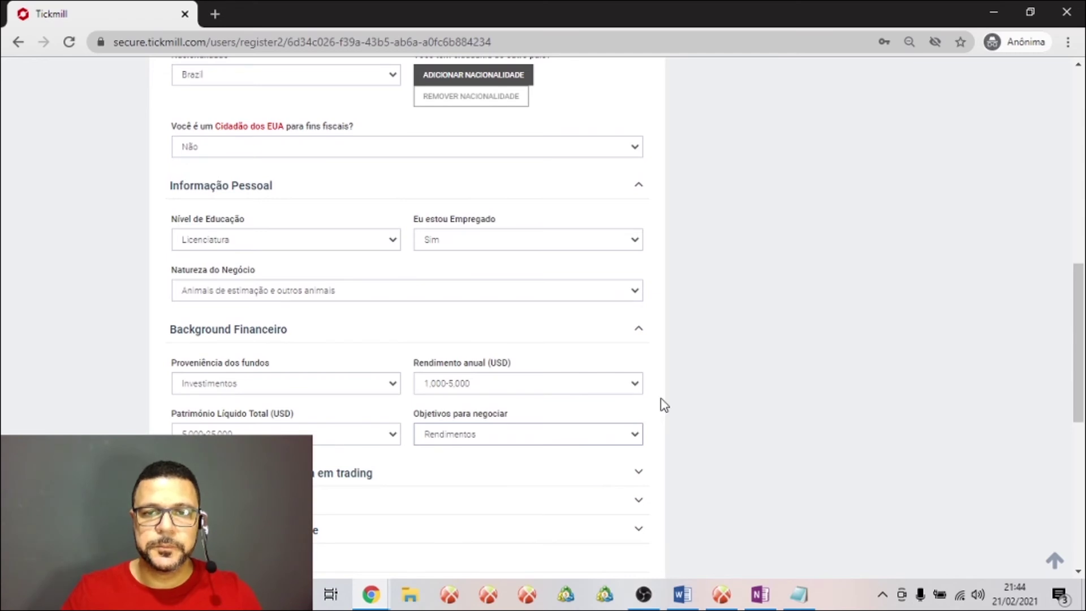
scroll(662, 404, "down", 3)
left_click(383, 316)
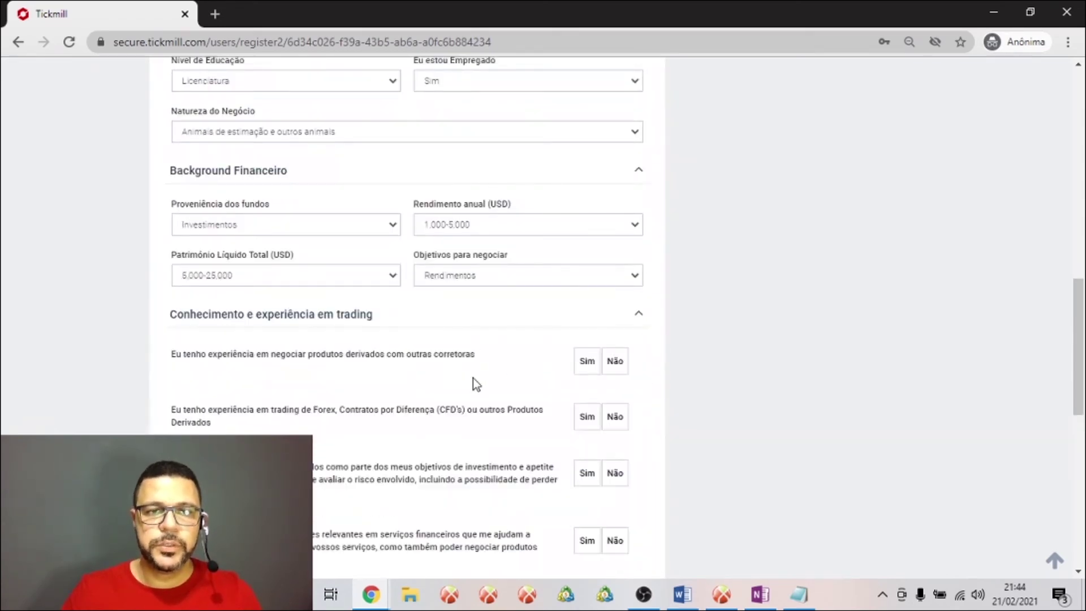
Answer Sim to Forex/CFD experience: under 10 lots, under 30 orders, last order under 1 month
scroll(473, 378, "down", 2)
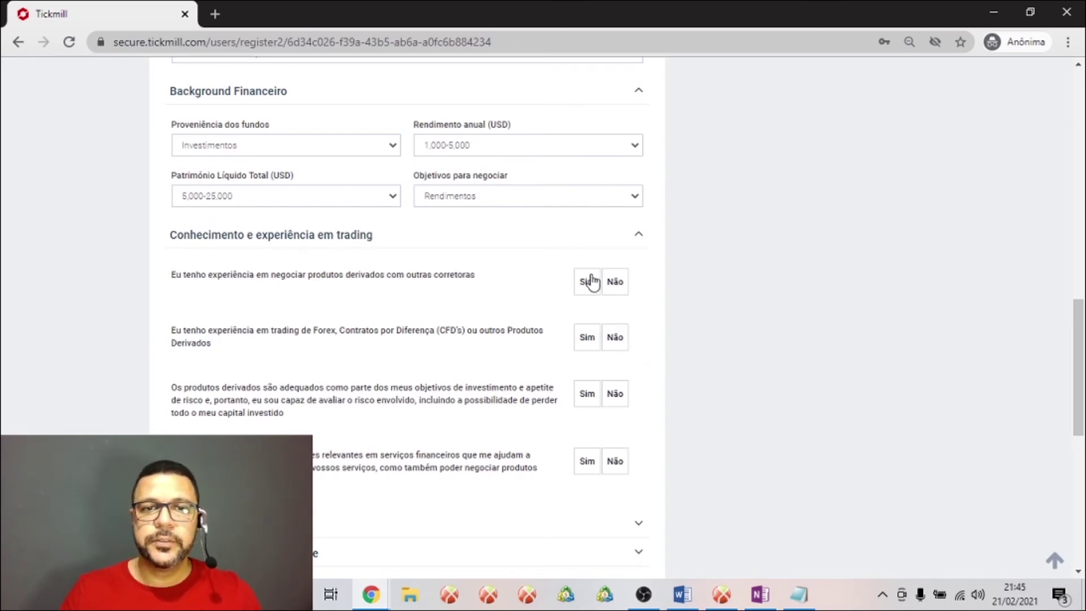
left_click(588, 340)
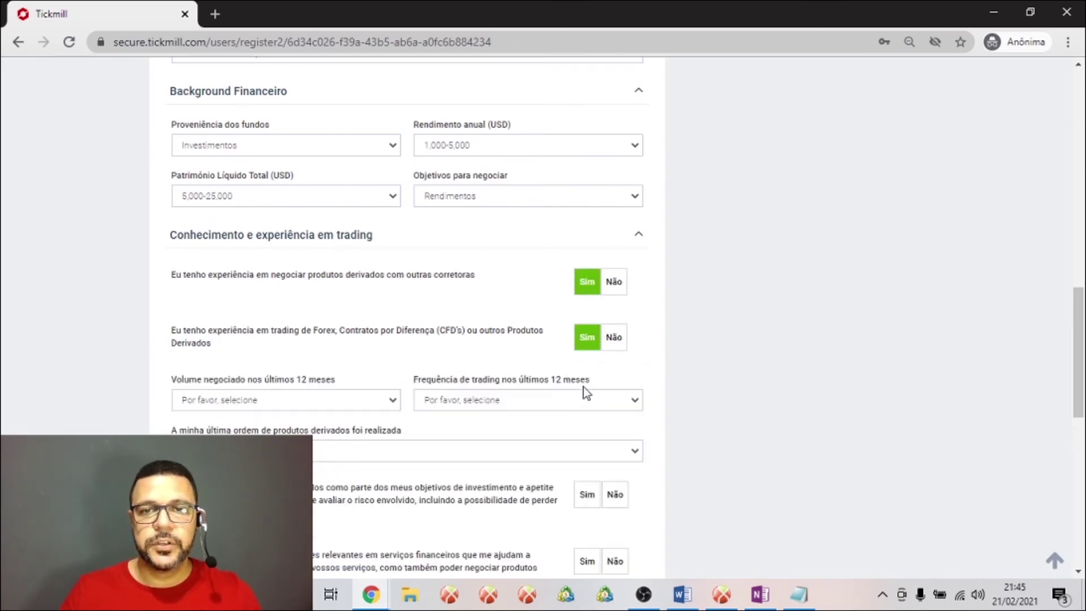
left_click(342, 408)
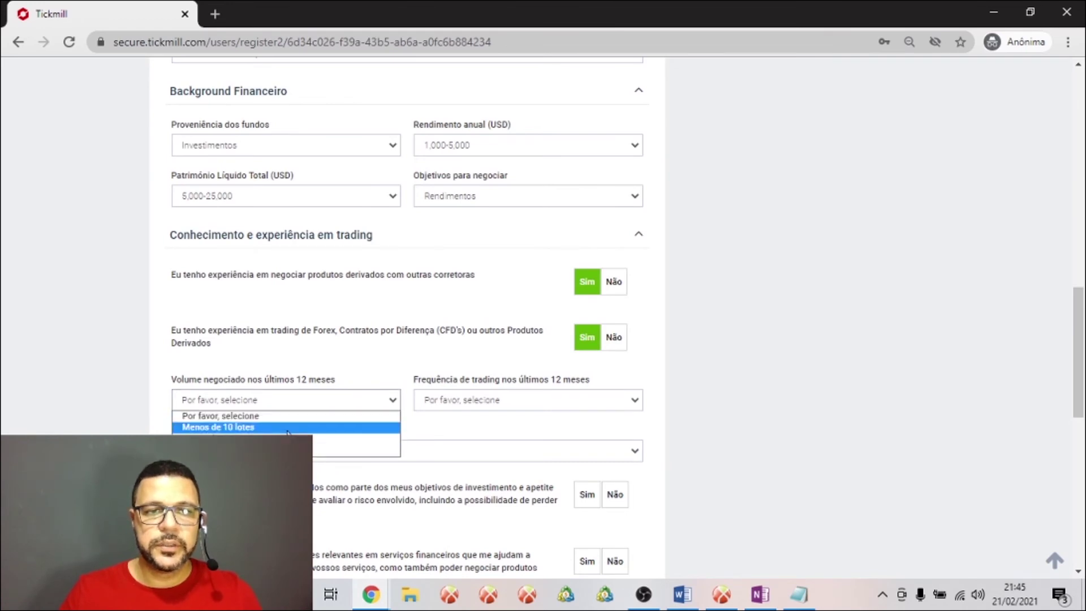
left_click(362, 427)
left_click(487, 407)
left_click(486, 428)
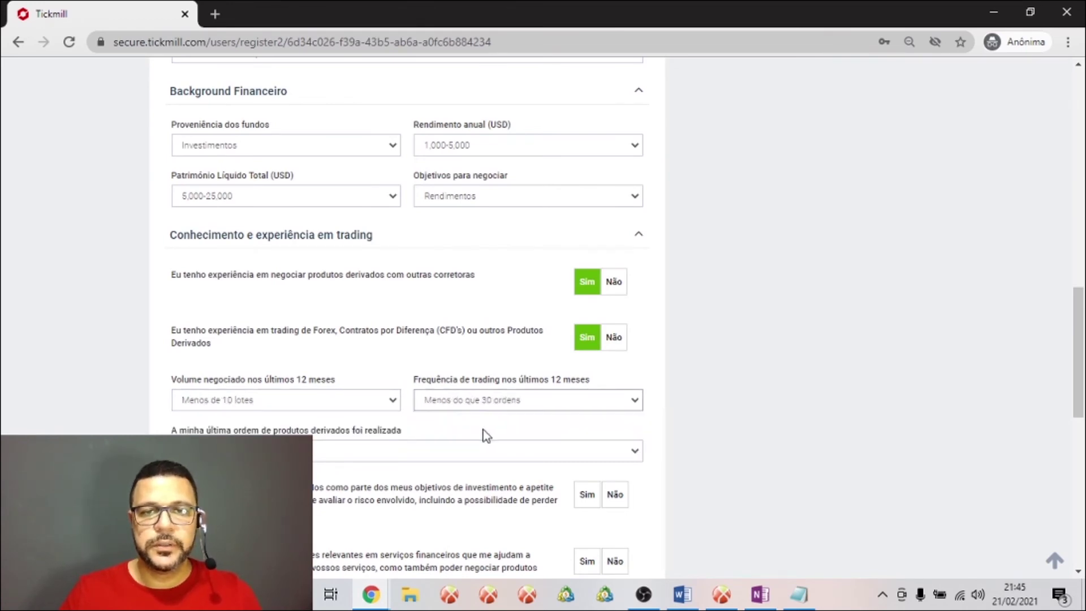
left_click(357, 459)
left_click(335, 474)
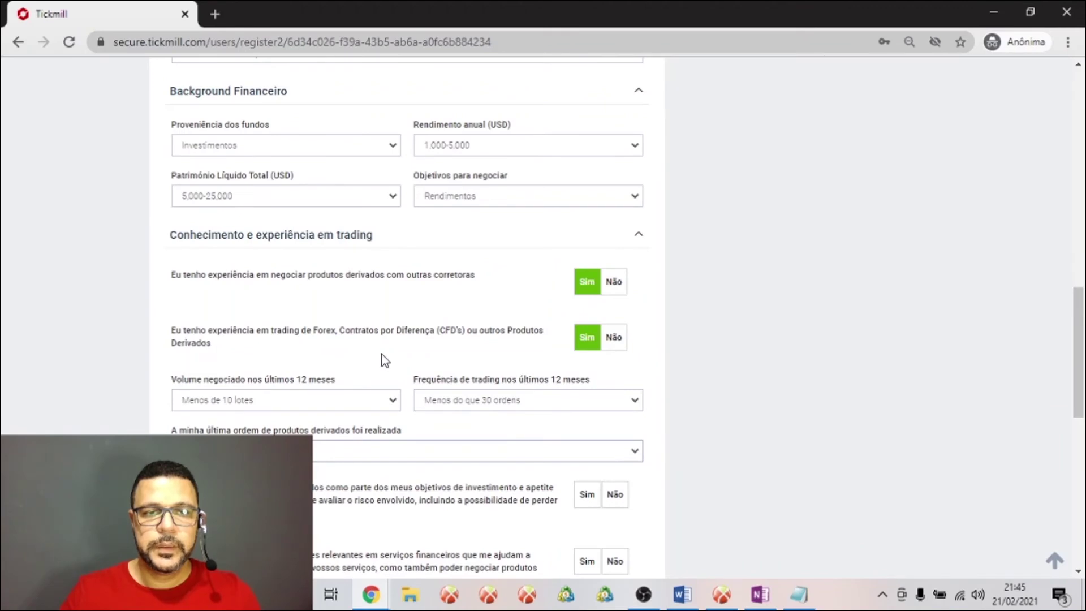
Answer Sim to suitability and qualifications, choose Outros, and expand Introducing Broker
scroll(382, 354, "down", 1)
scroll(382, 354, "down", 2)
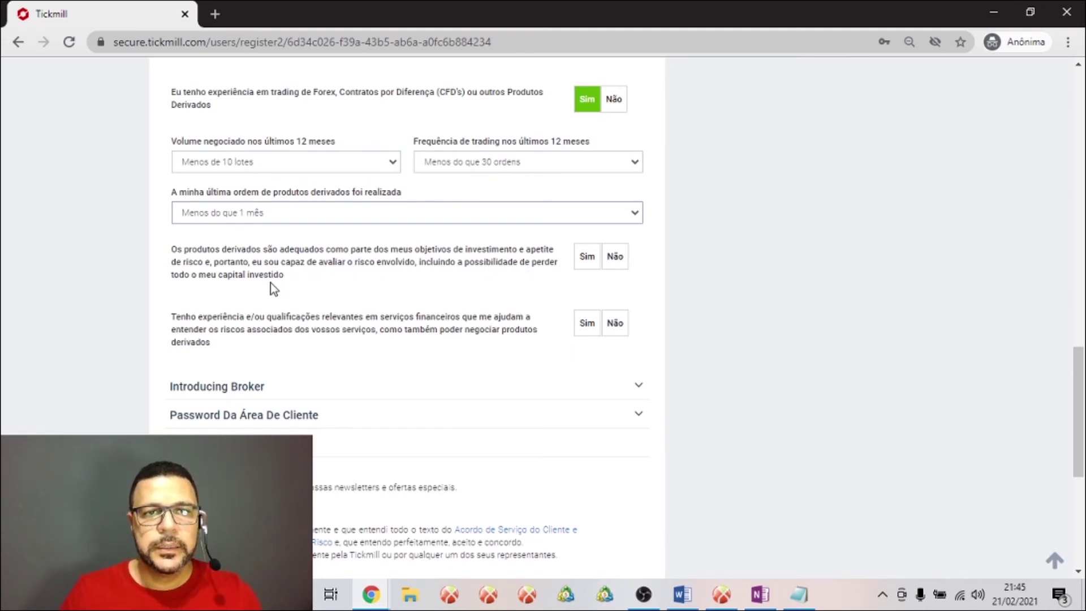
left_click(590, 256)
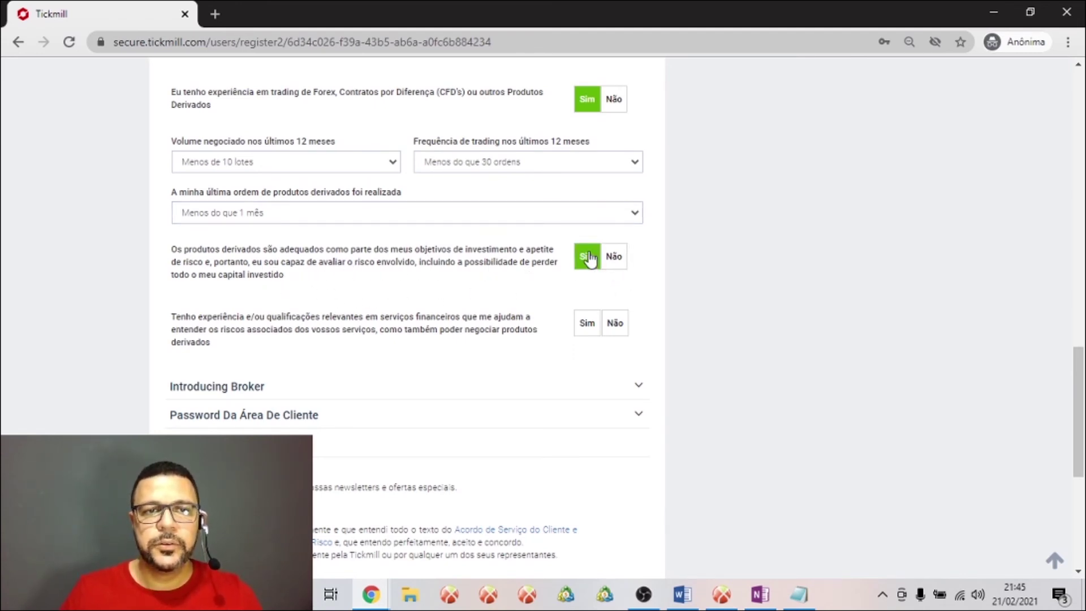
left_click(590, 324)
left_click(407, 400)
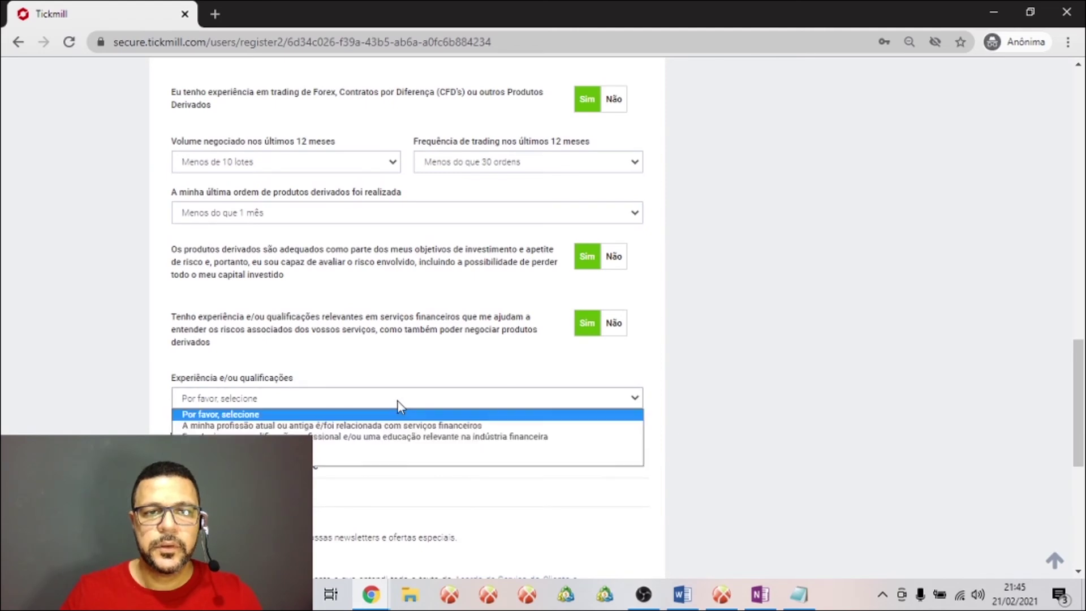
left_click(365, 453)
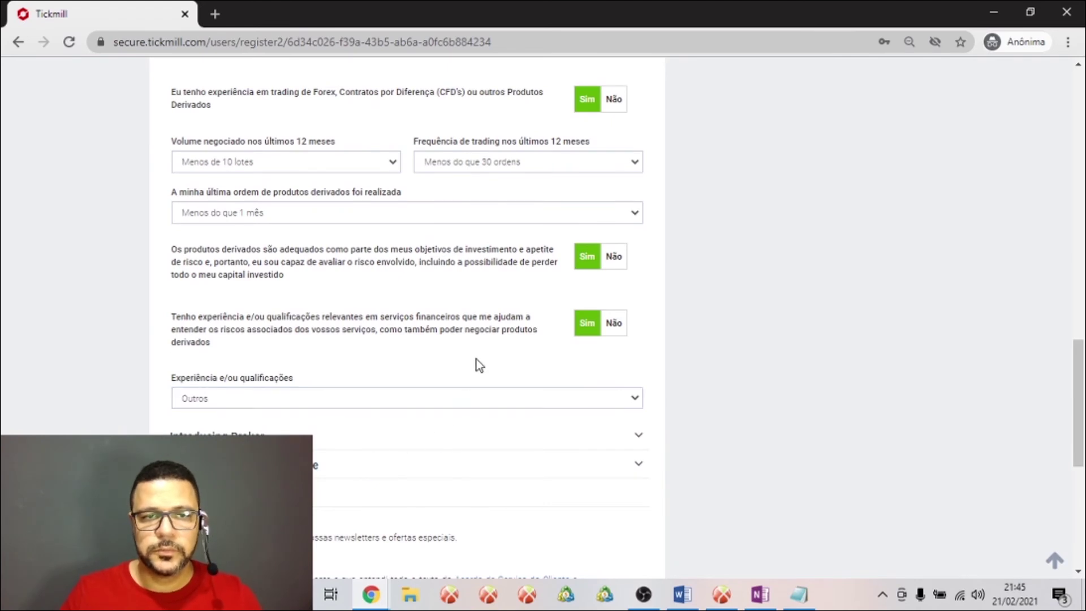
scroll(478, 366, "down", 3)
left_click(306, 290)
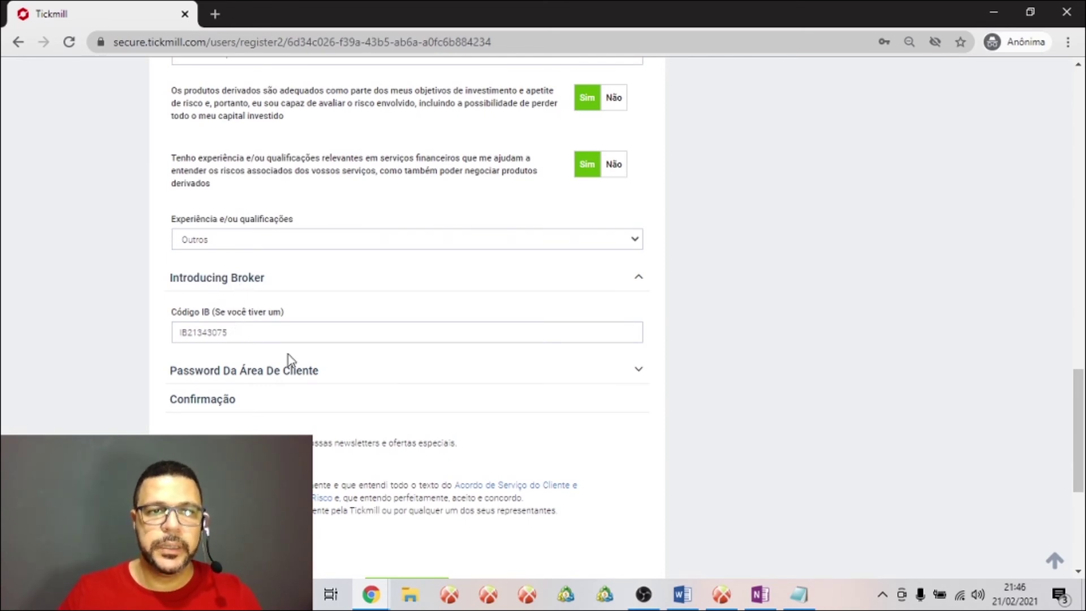
left_click(263, 334)
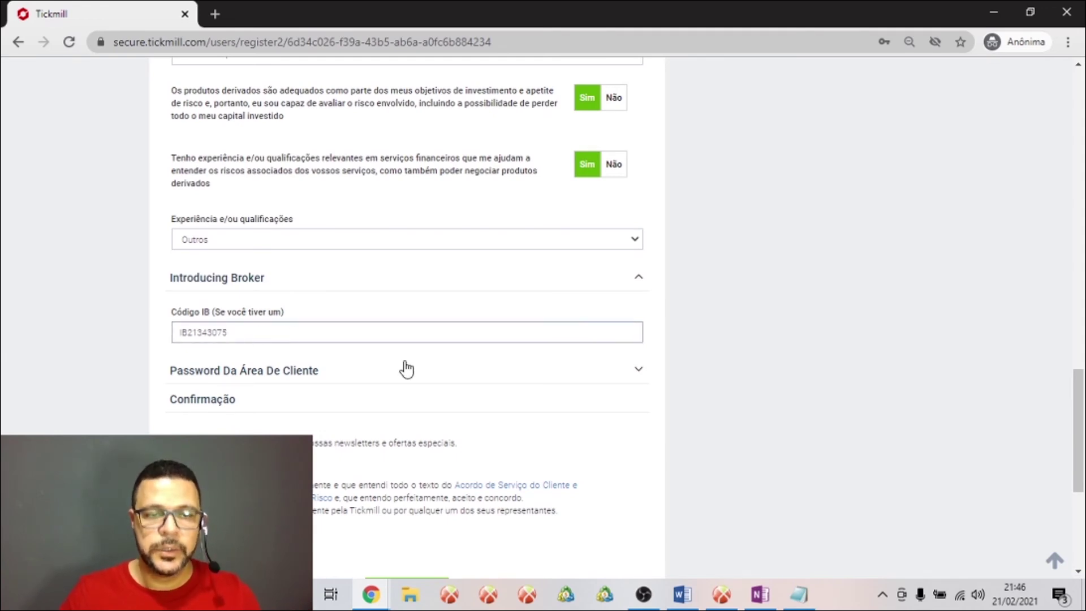
left_click_drag(235, 333, 184, 333)
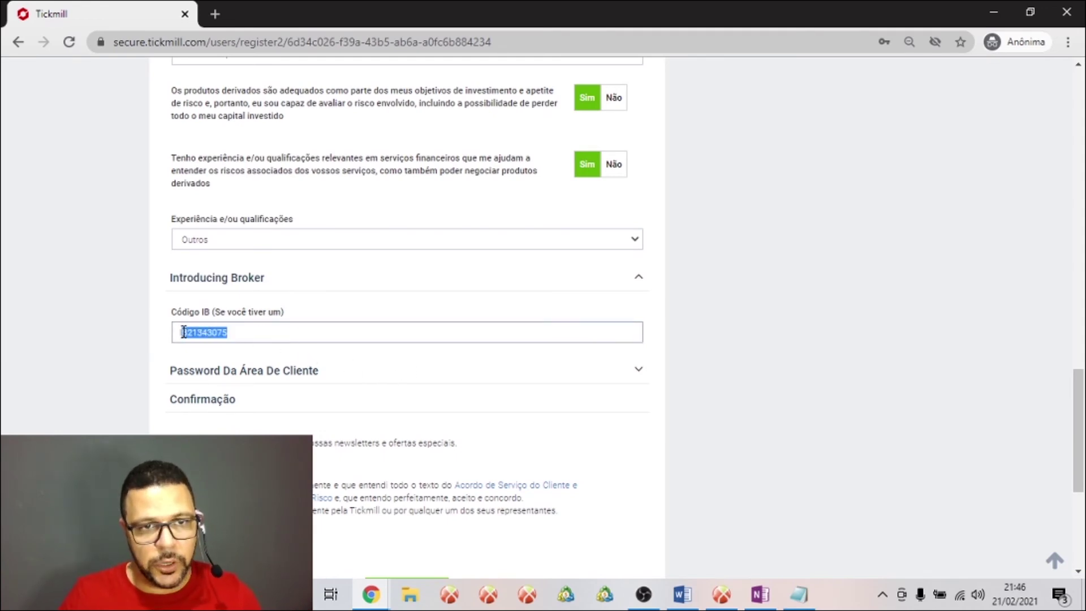
left_click(202, 332)
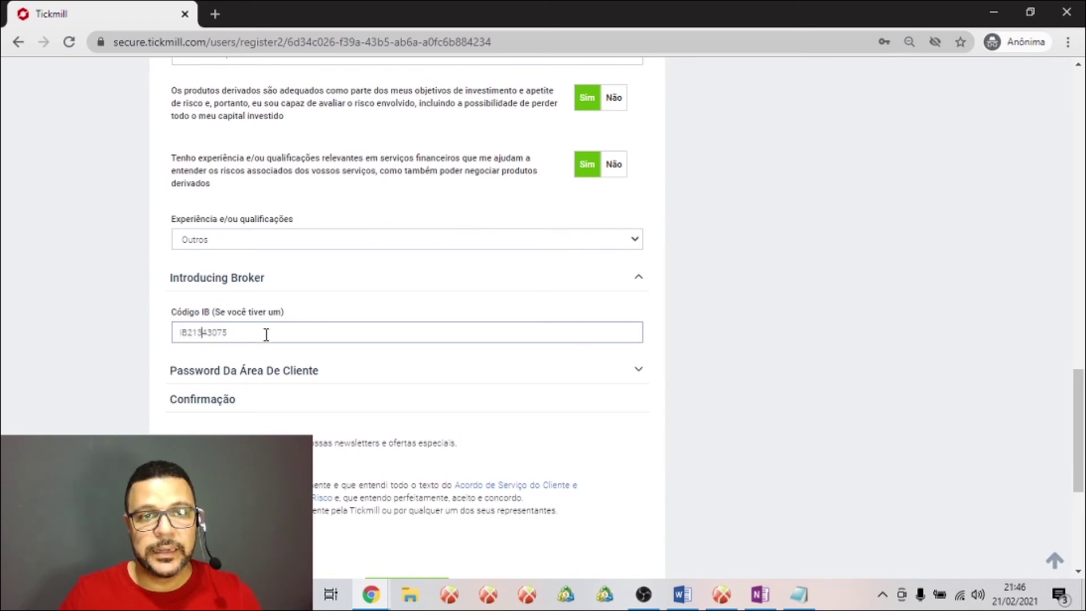
left_click(276, 326)
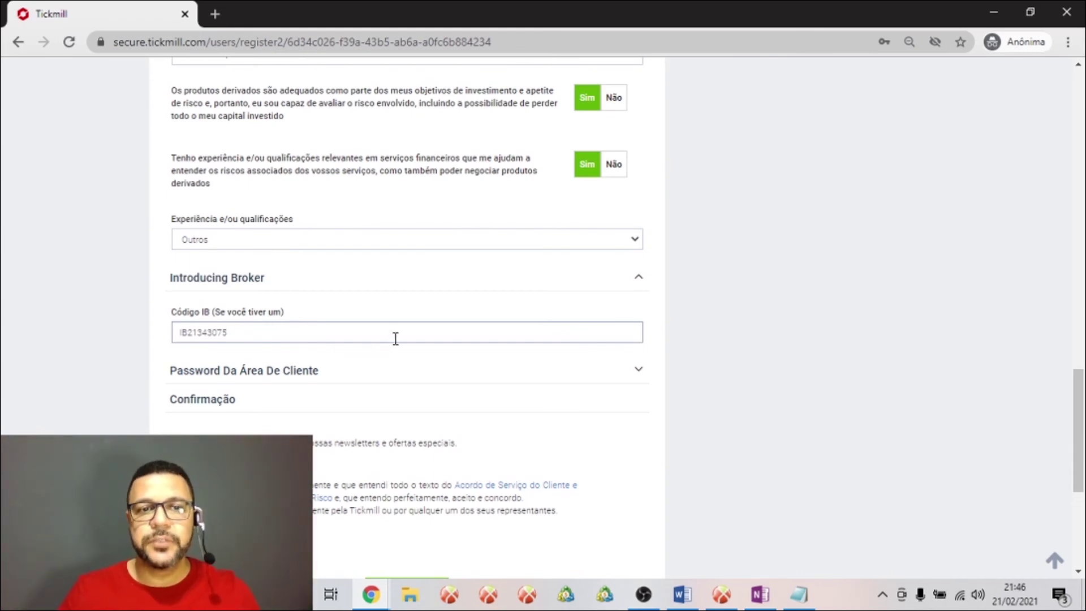
Open the client-area password fields, dismiss Chrome's password suggestions, and tick the newsletter consent
left_click(647, 376)
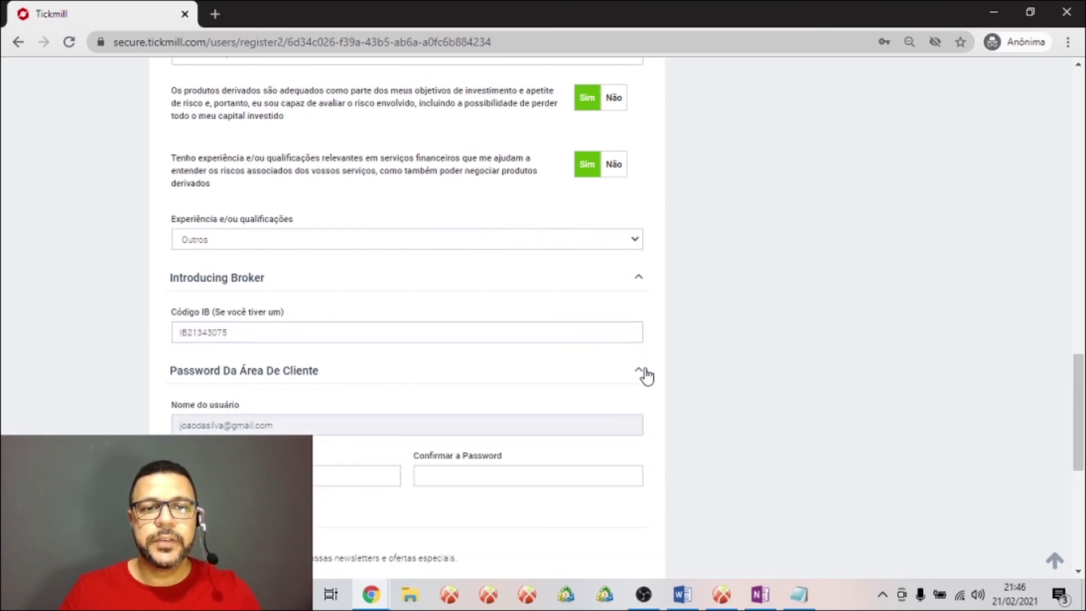
left_click(340, 476)
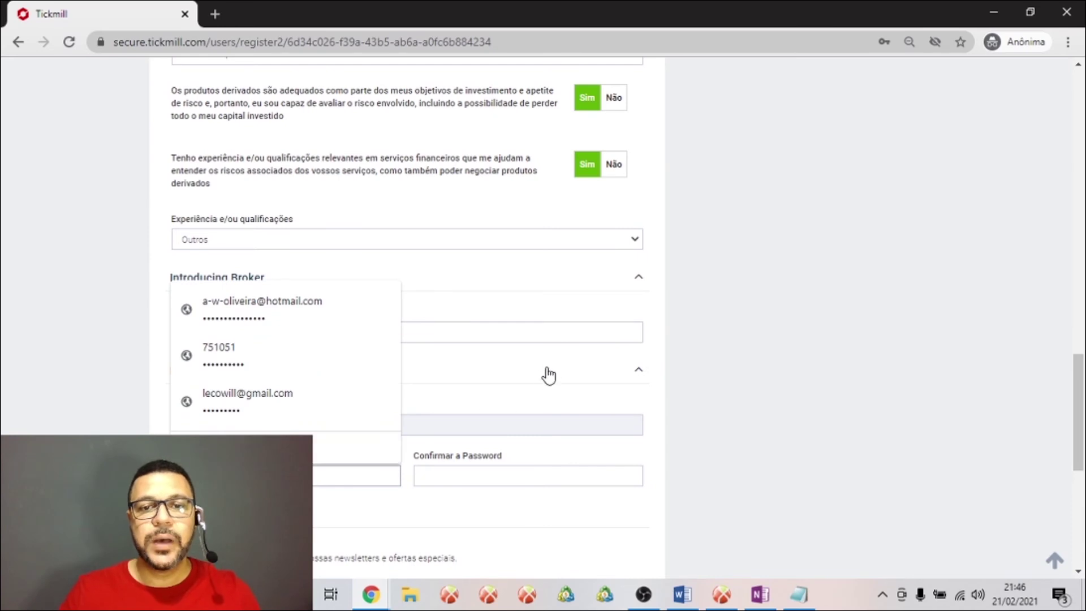
left_click(753, 334)
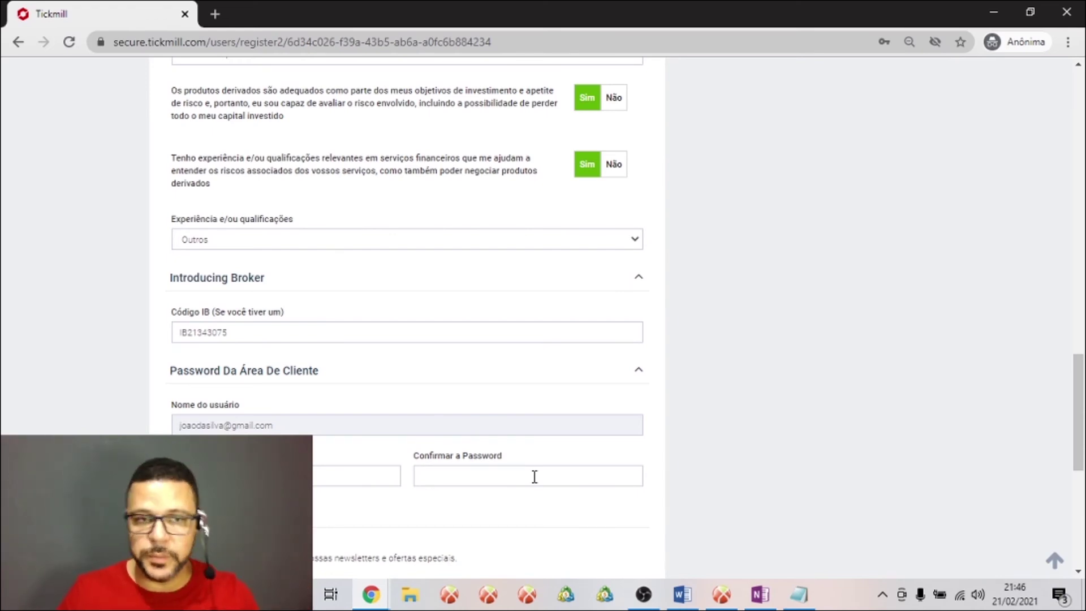
left_click(330, 475)
left_click(509, 480)
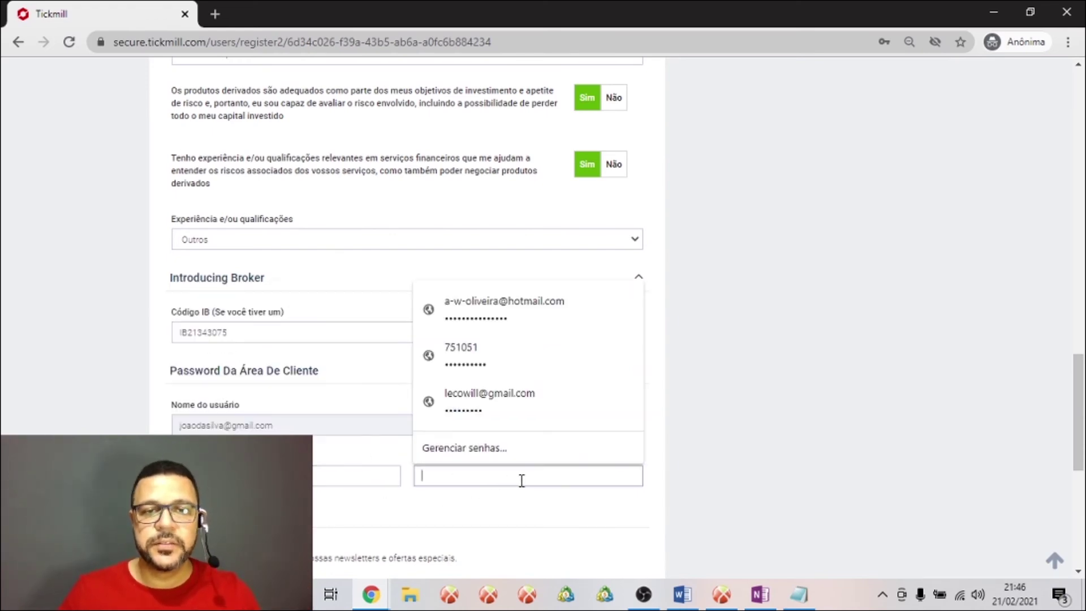
left_click(677, 437)
scroll(548, 514, "down", 3)
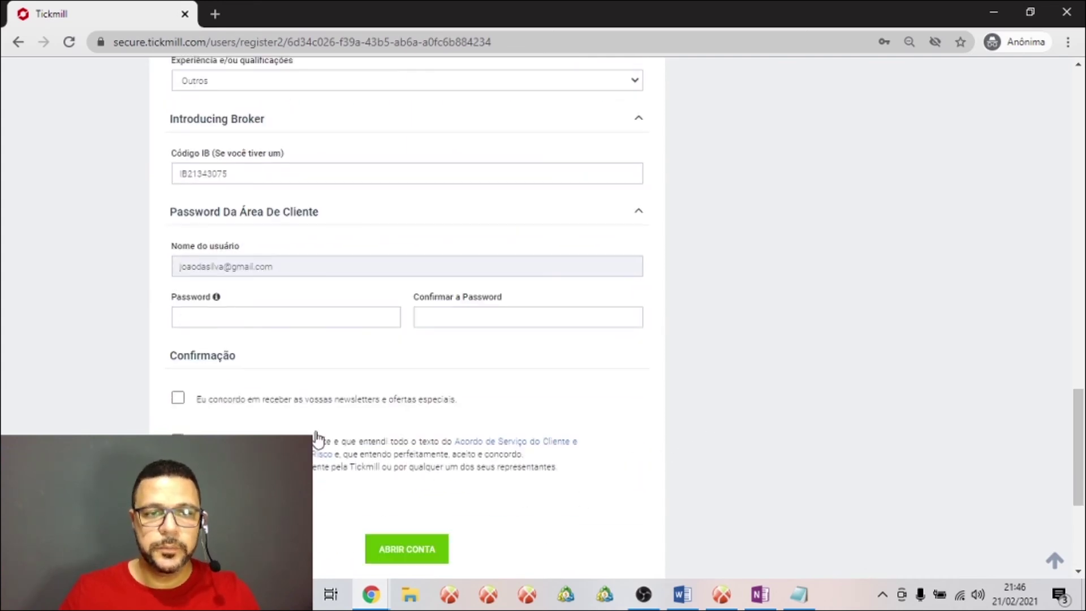
left_click(179, 399)
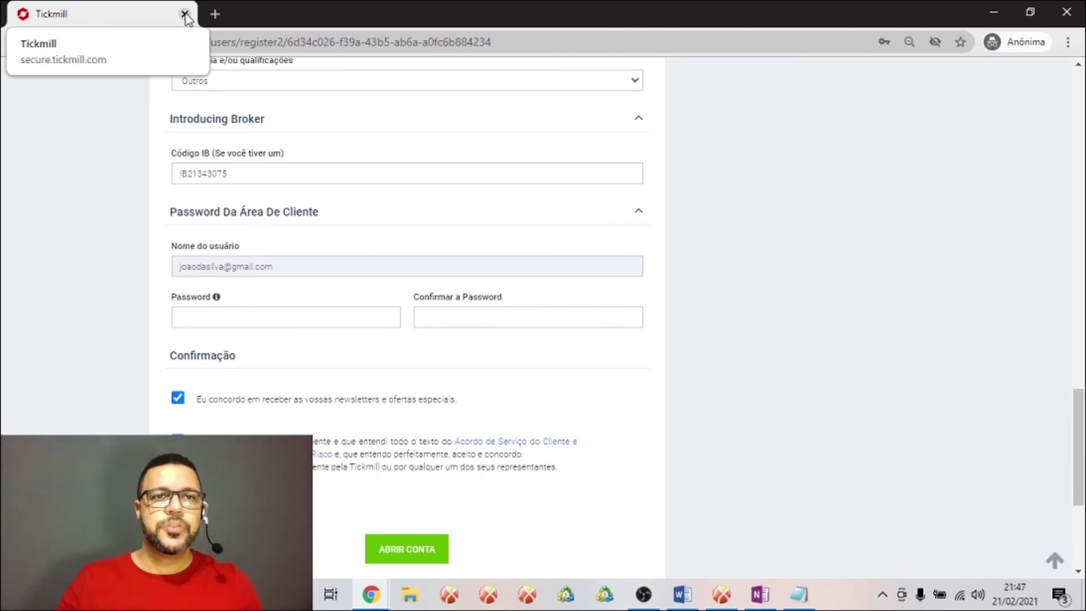
Close the incognito registration window, glance through the other tabs, then close that browser window
left_click(185, 15)
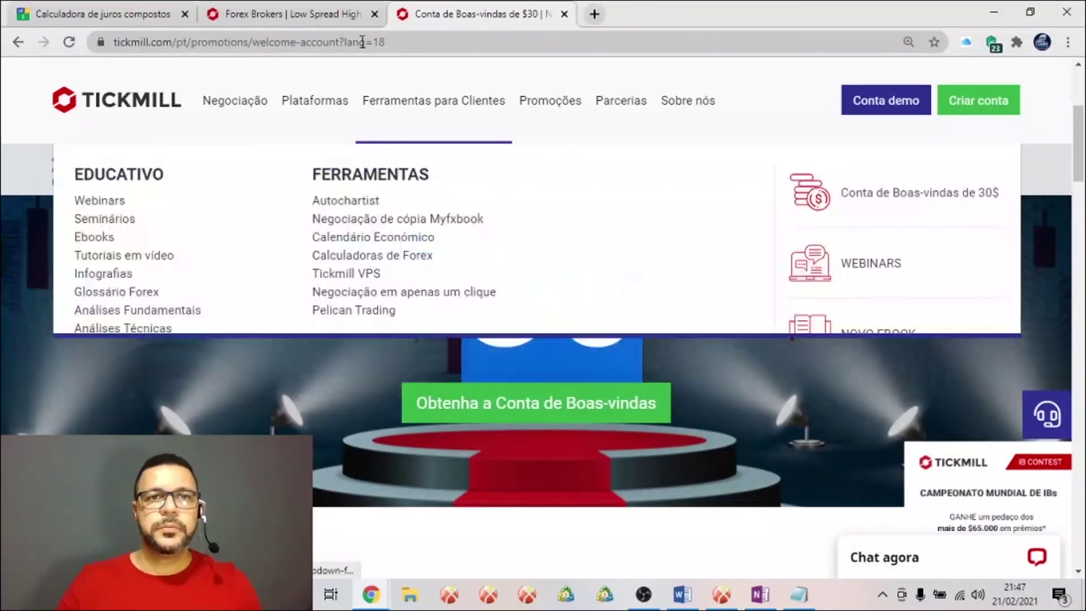
left_click(334, 16)
left_click(415, 15)
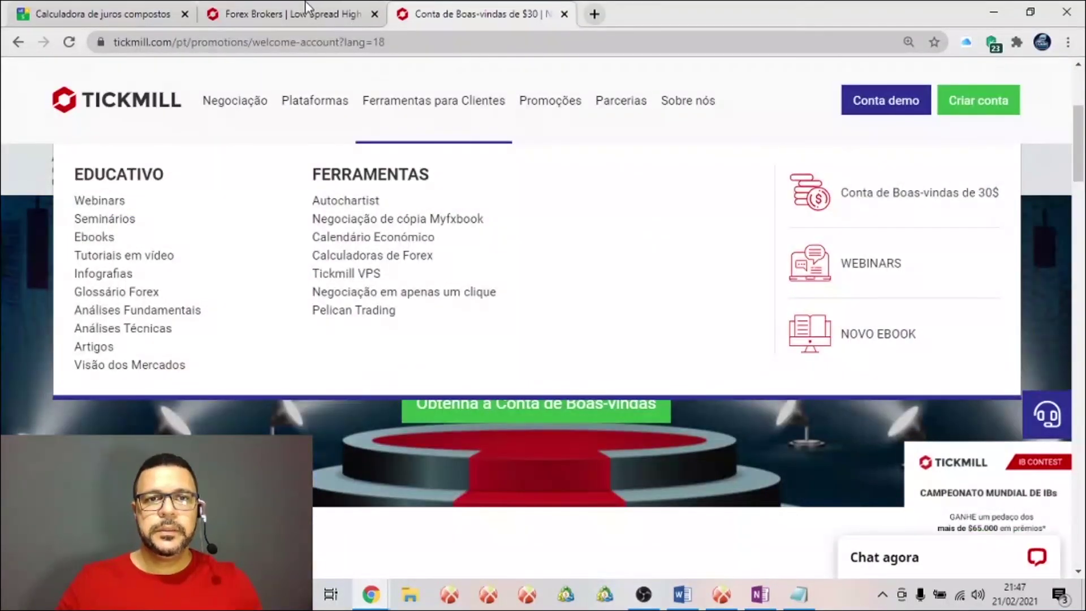
left_click(309, 12)
left_click(134, 8)
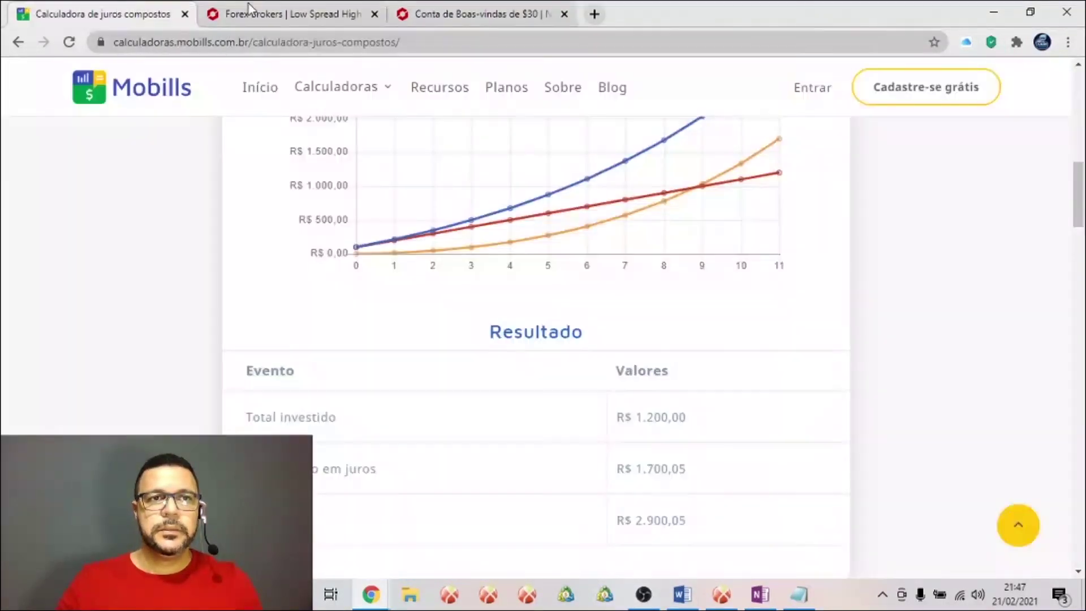
left_click(1067, 14)
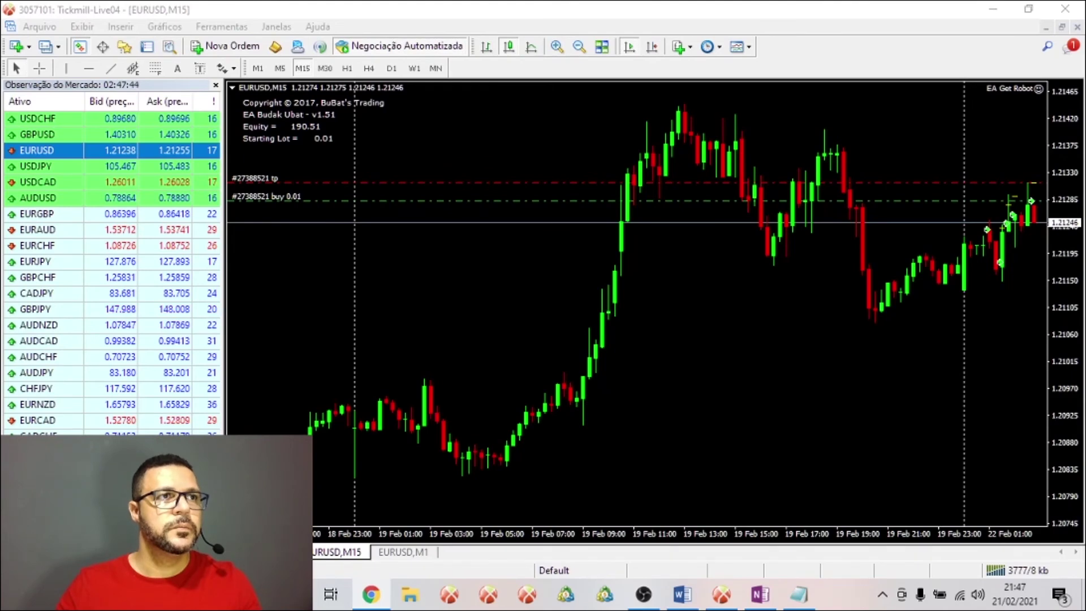
Return to the Tickmill client area in Chrome listing the Pro EUR and Classic USD accounts
key("alt+Tab")
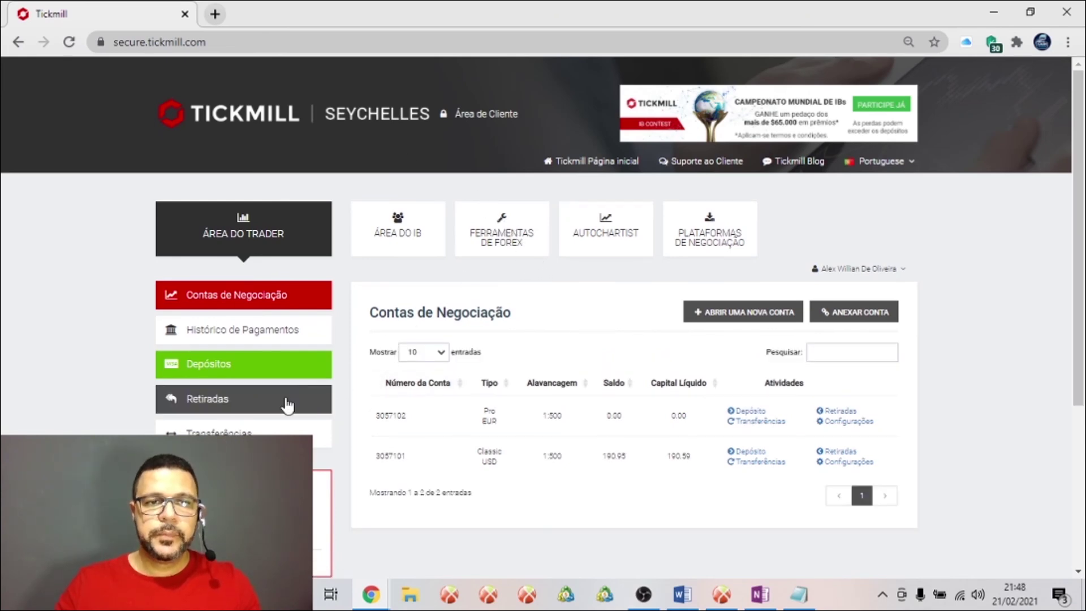
scroll(348, 375, "down", 3)
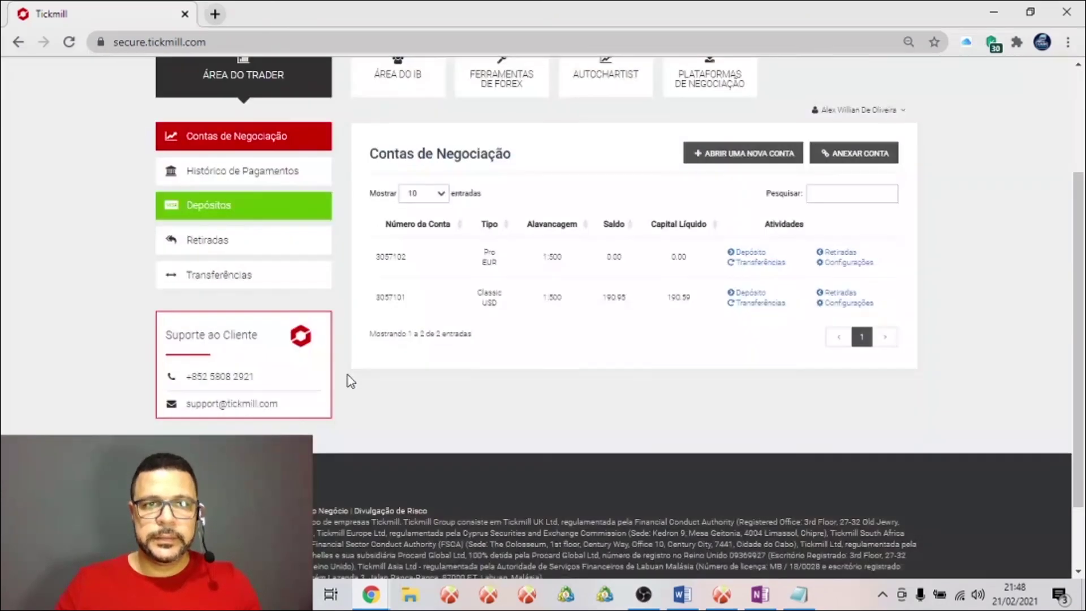
scroll(348, 375, "up", 3)
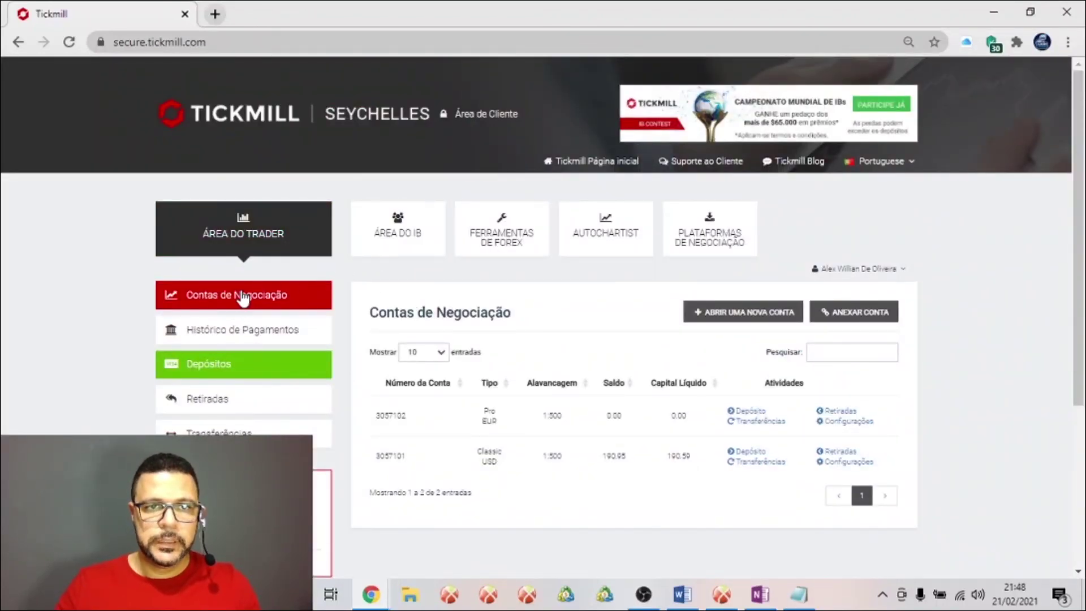
scroll(347, 269, "down", 4)
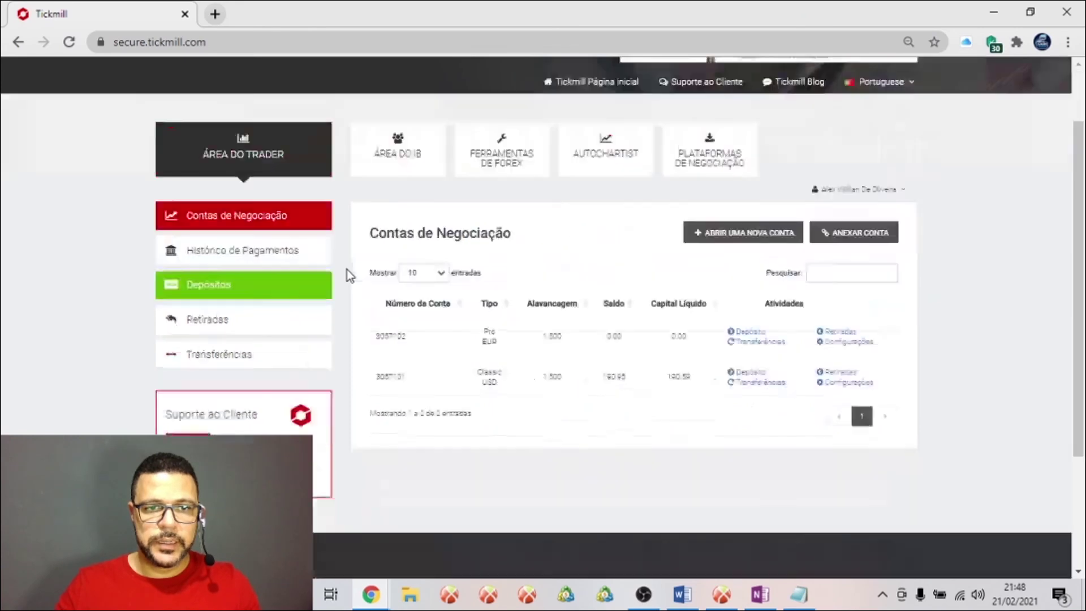
scroll(933, 267, "up", 4)
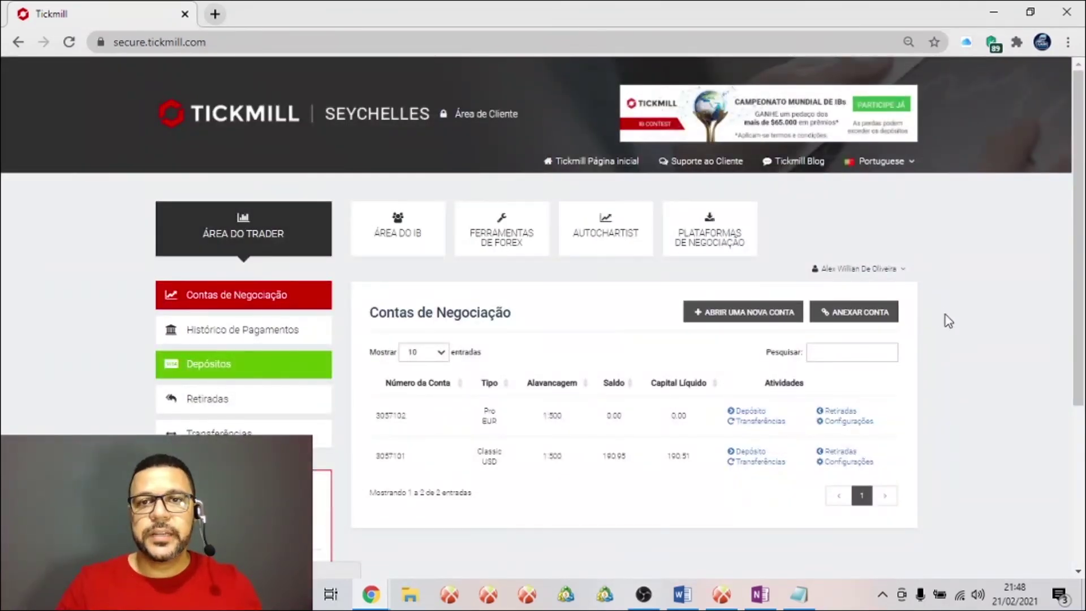